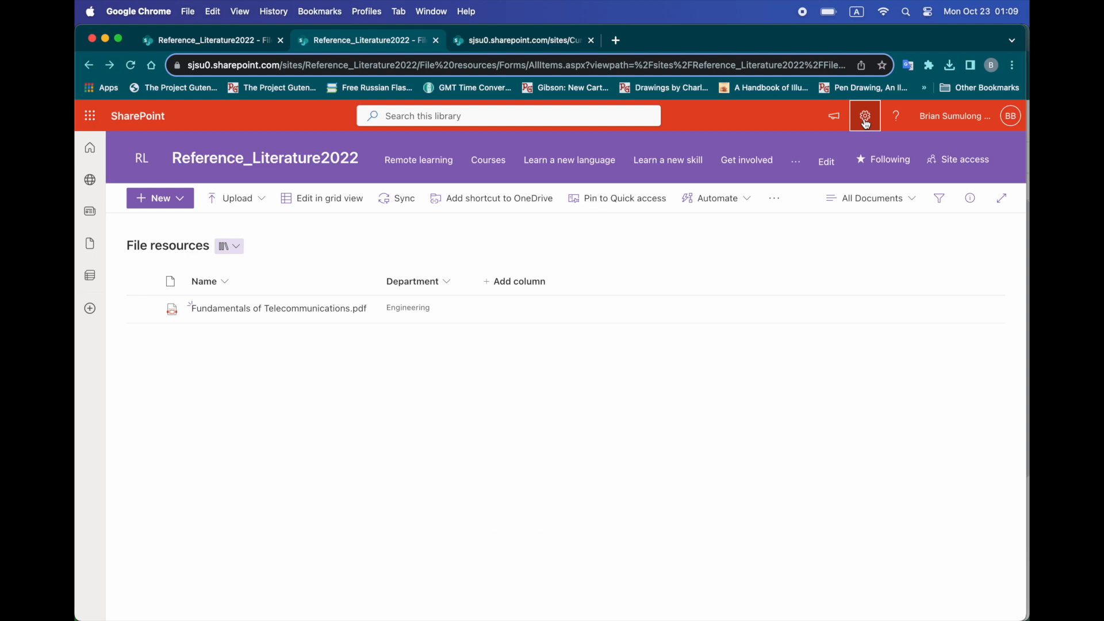
Open the term store management page from the site settings, going through the File resources library settings.
click(865, 121)
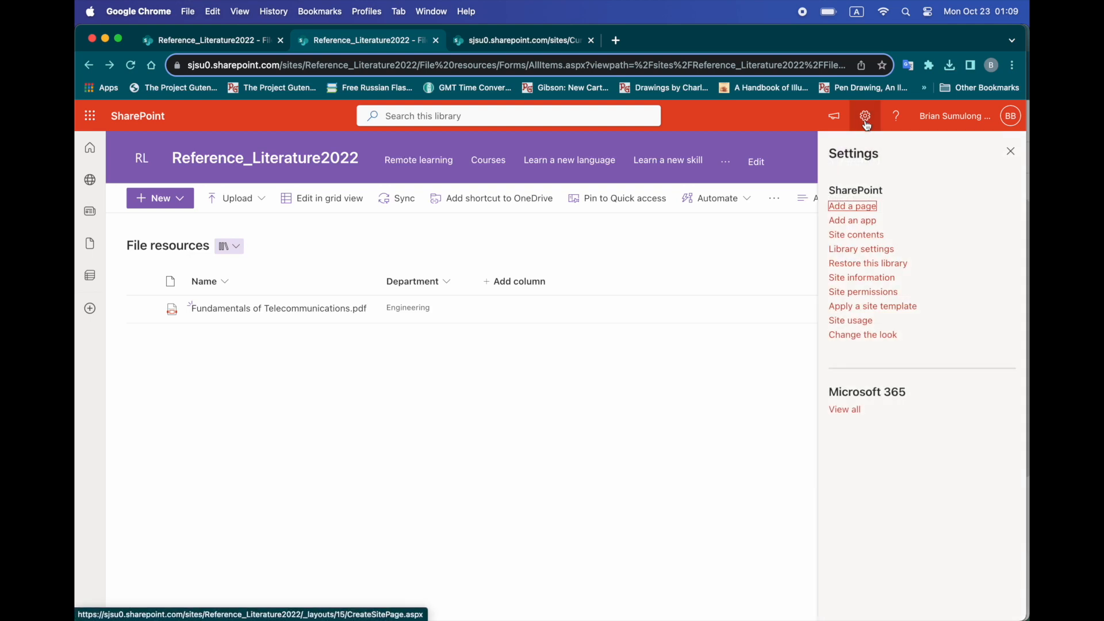
click(869, 248)
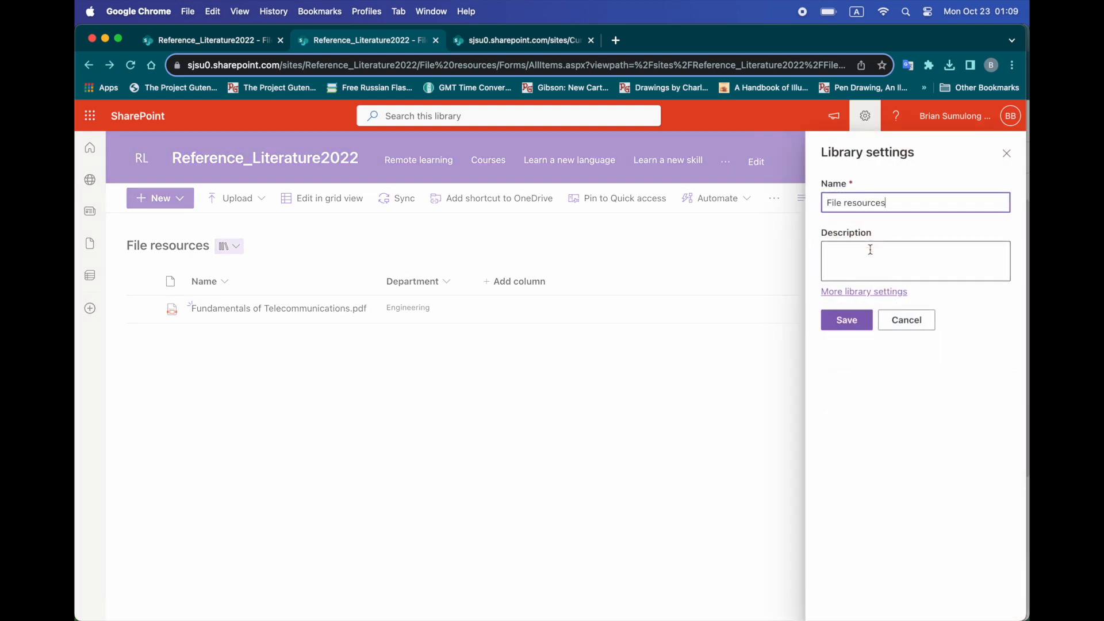
click(882, 293)
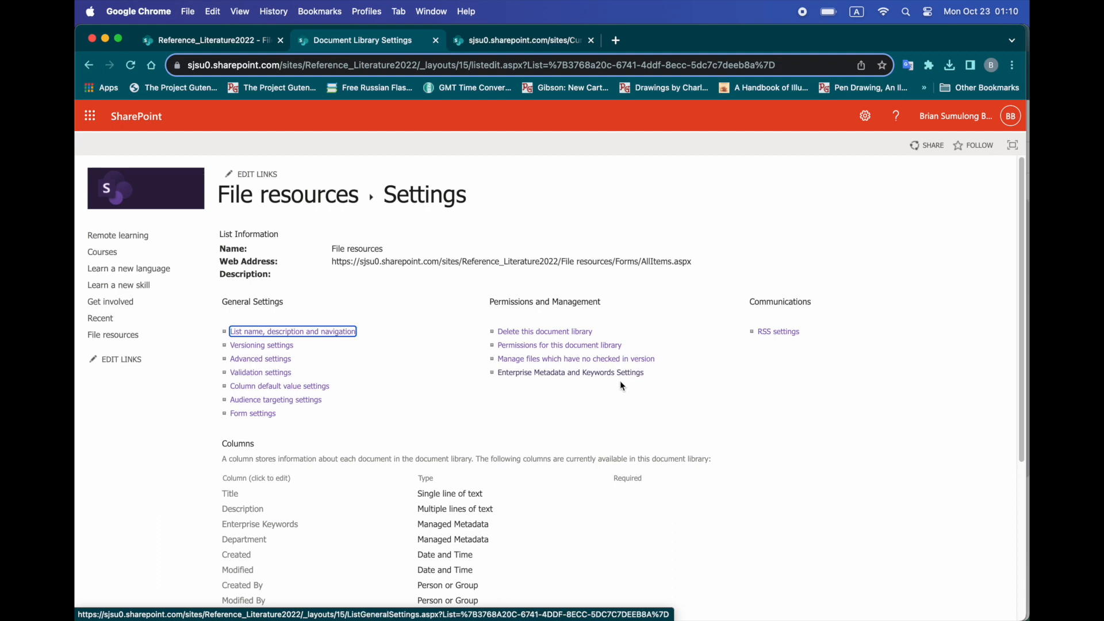
click(866, 116)
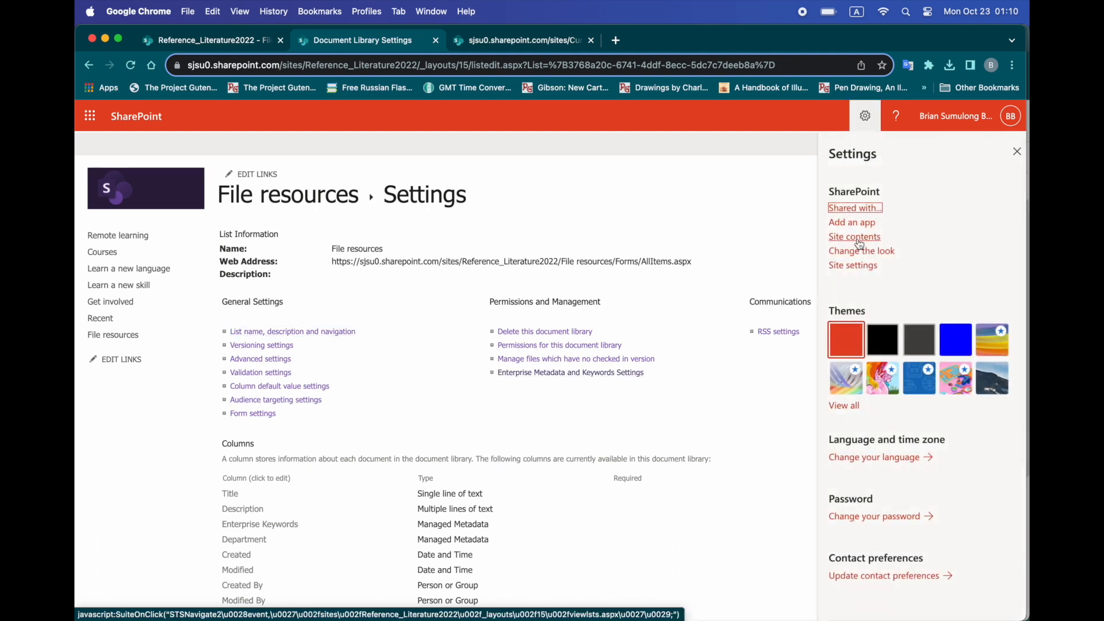
click(854, 266)
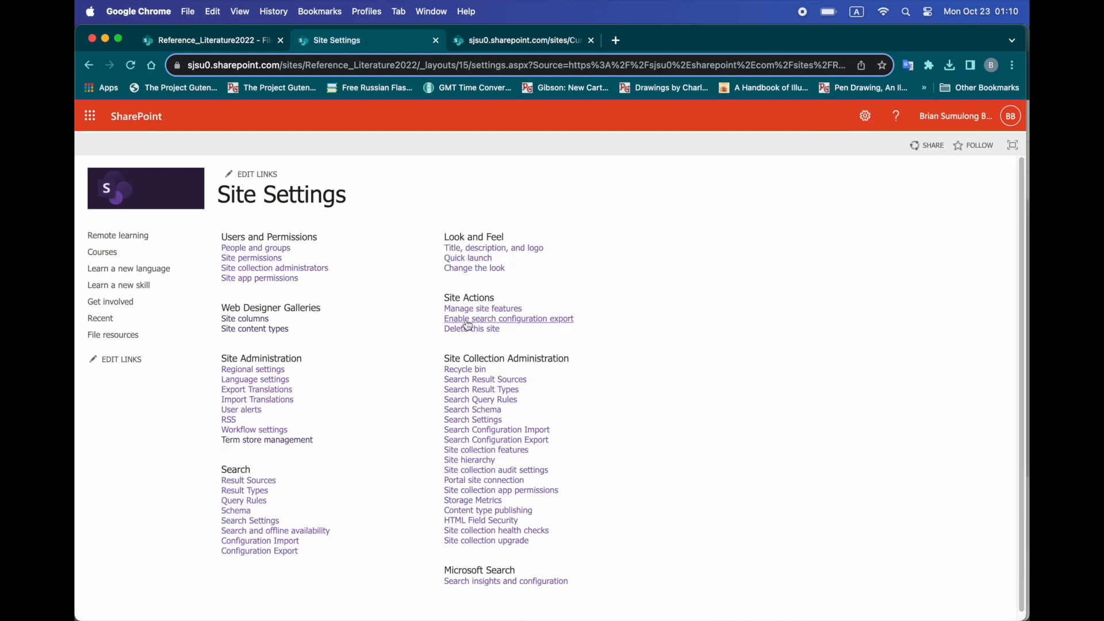
click(281, 447)
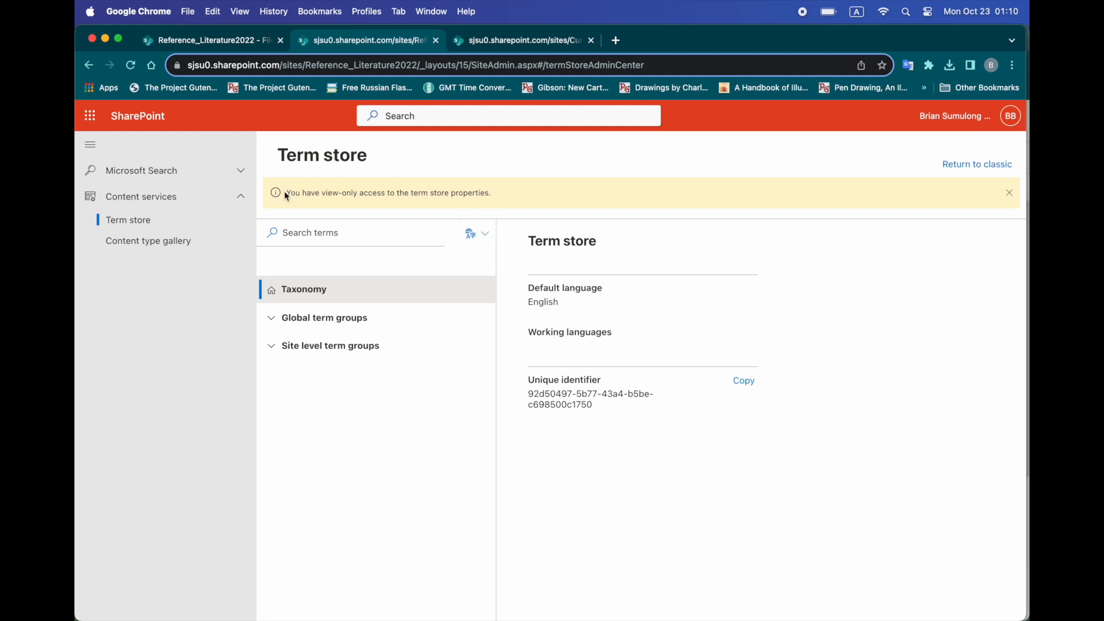
Examine the Department terms in the People group under the global term groups.
click(275, 323)
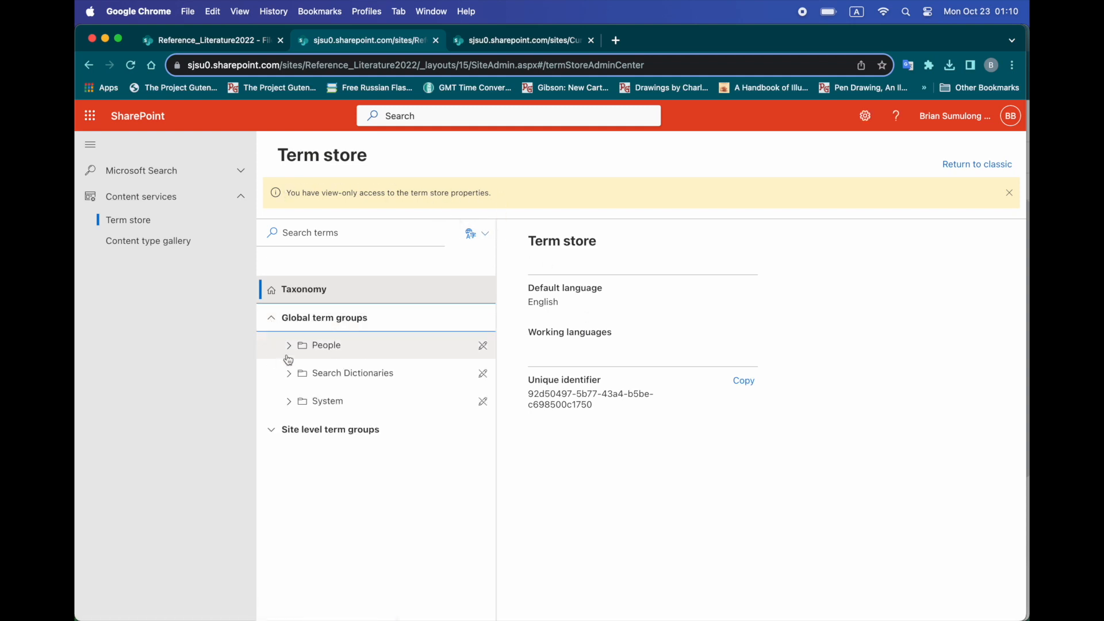
click(292, 352)
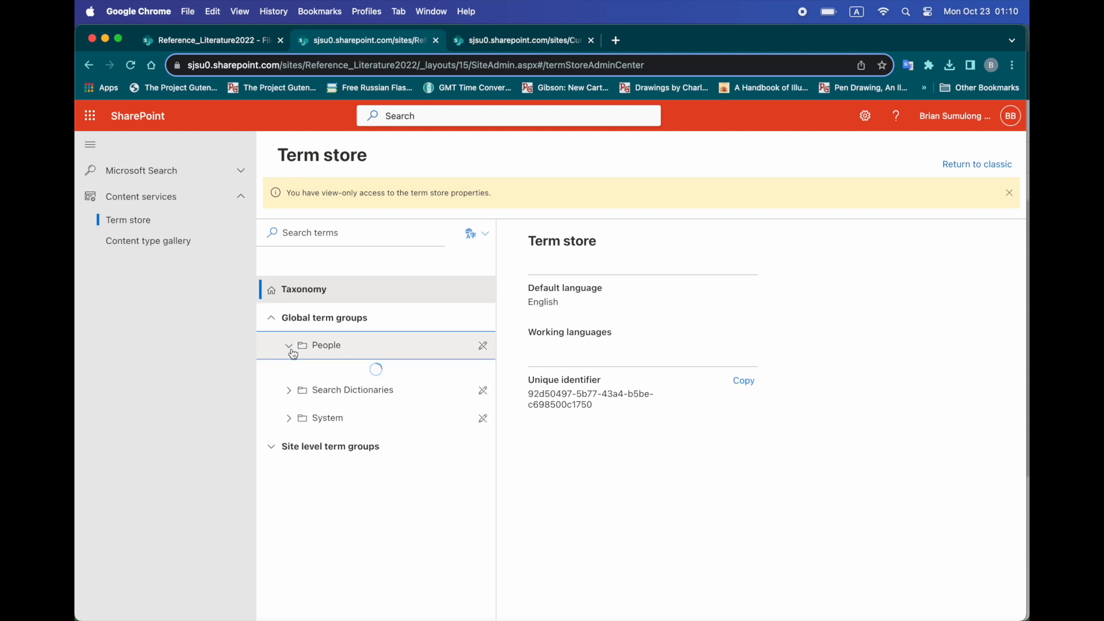
click(303, 376)
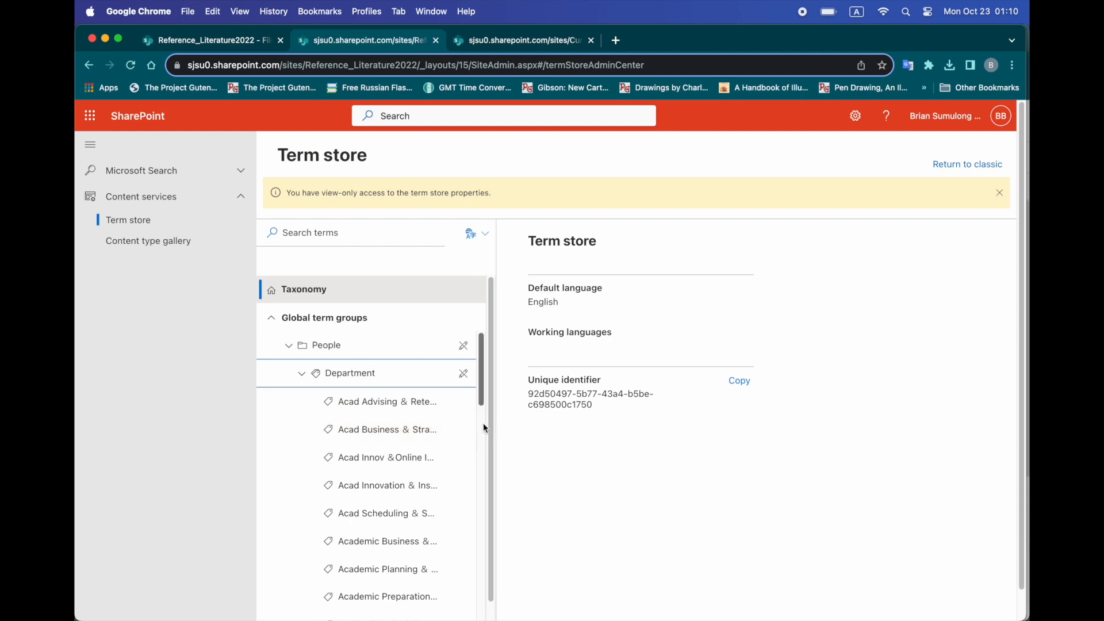
mouse_move(482, 398)
mouse_down()
mouse_move(483, 508)
mouse_move(490, 385)
mouse_up()
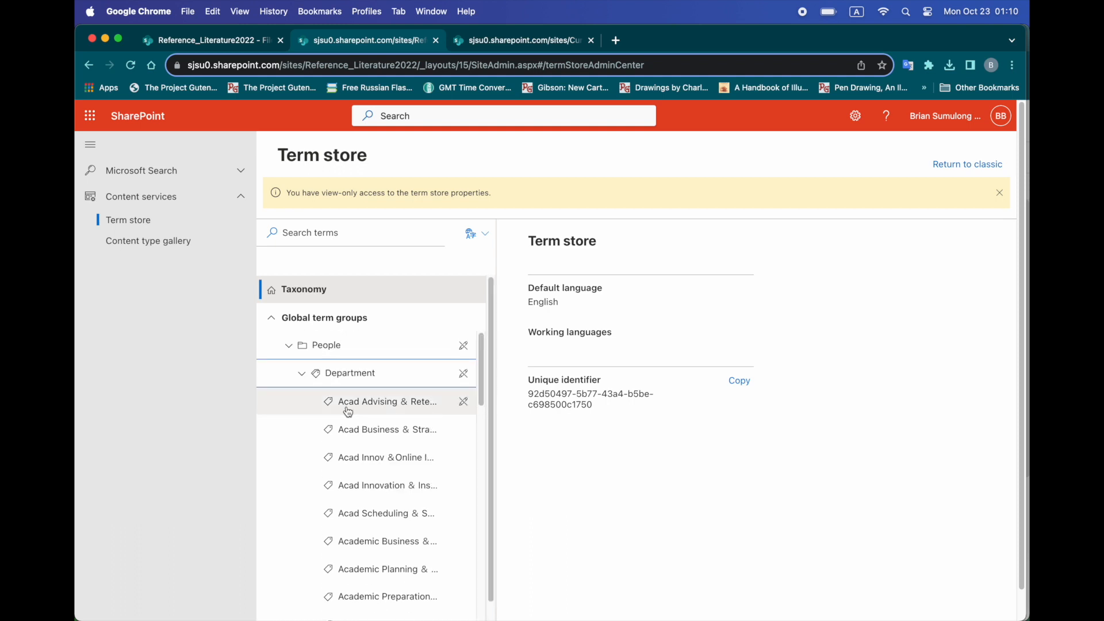
click(299, 377)
click(300, 377)
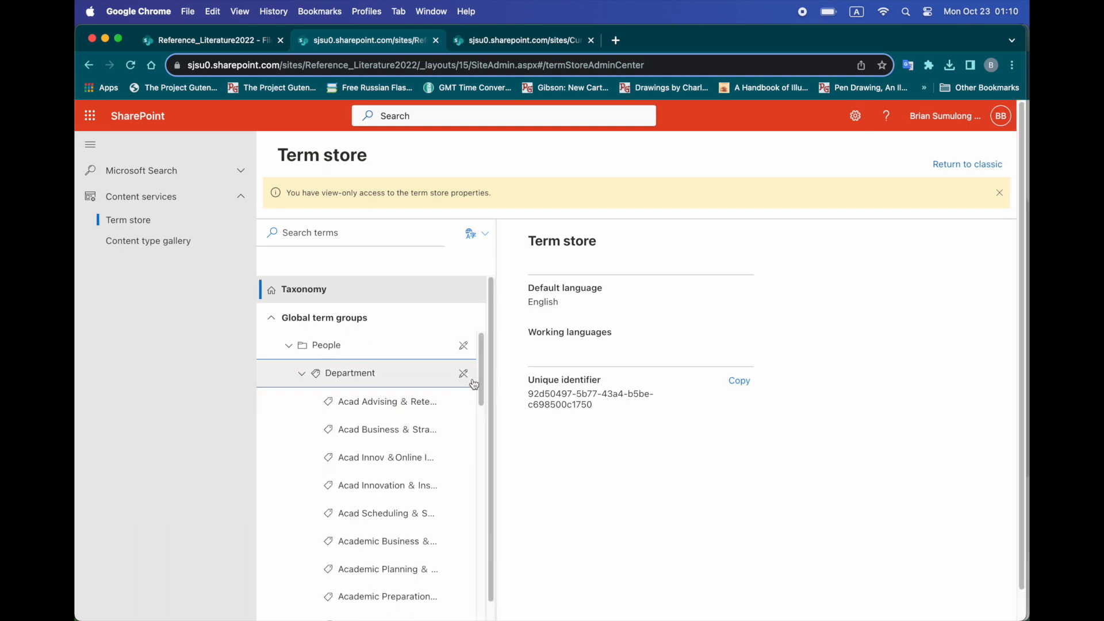
drag(479, 370, 495, 541)
scroll(330, 444, up, 10)
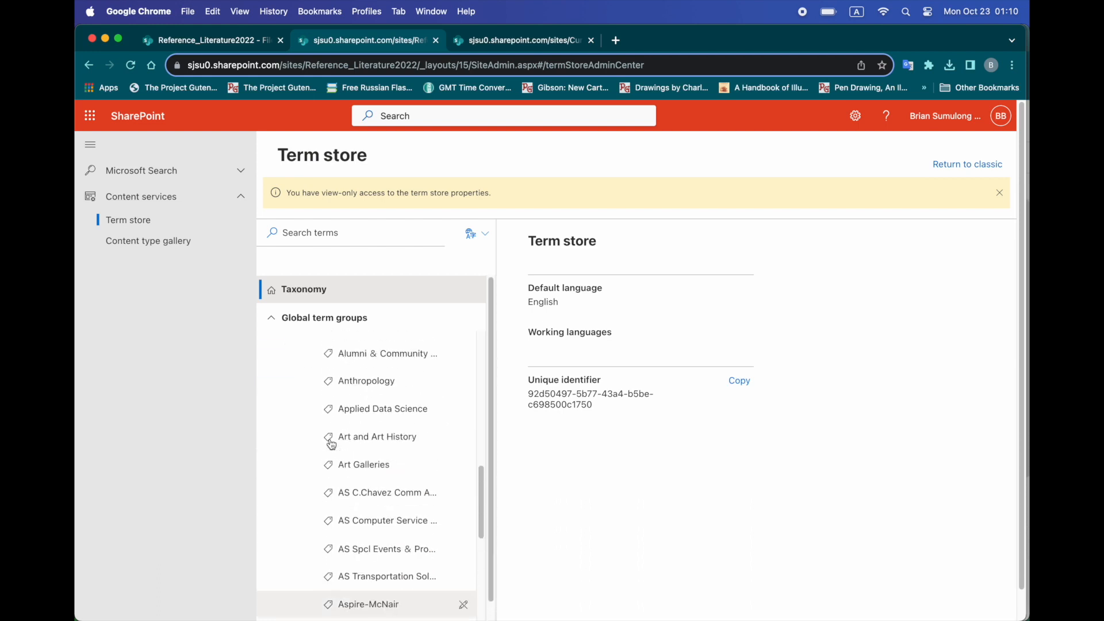
click(301, 374)
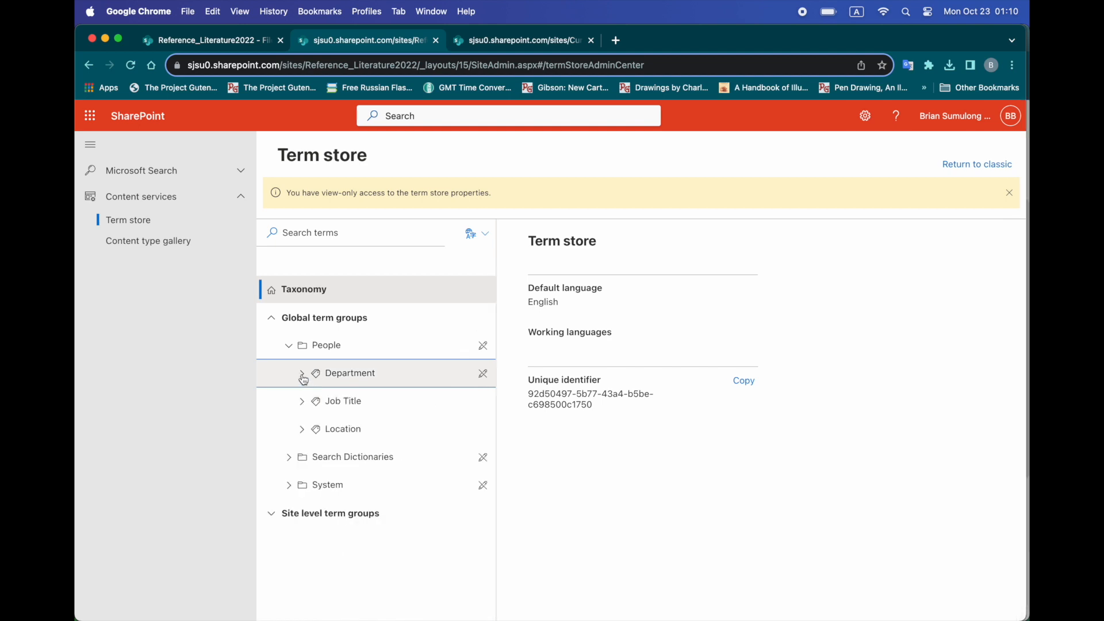
Examine the Location and Job Title term sets and the Search Dictionaries group in the term store.
click(289, 458)
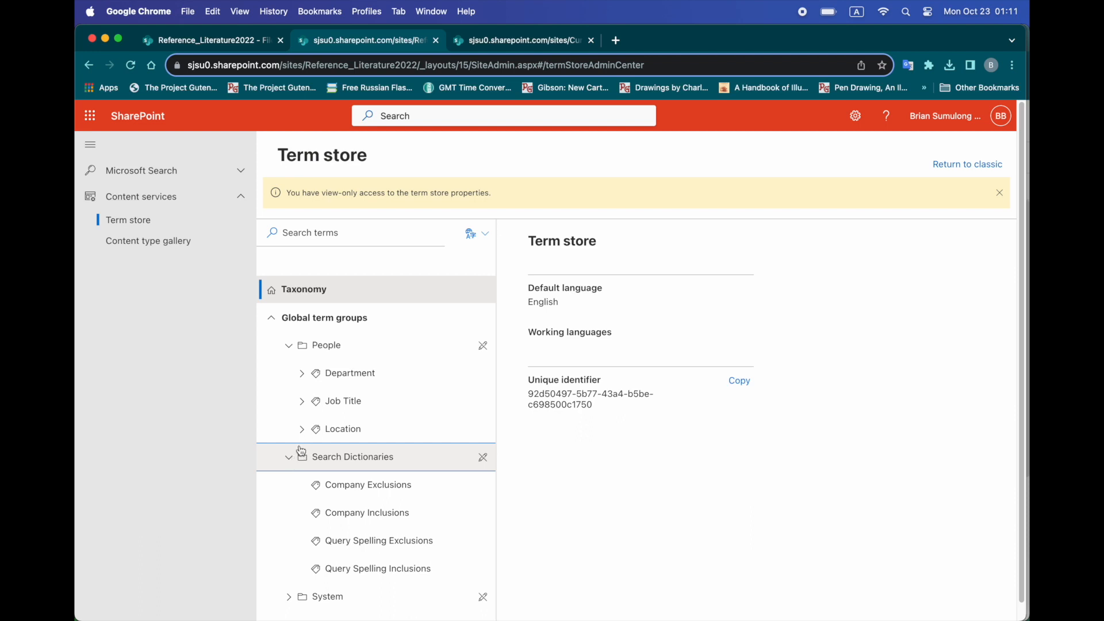
click(301, 432)
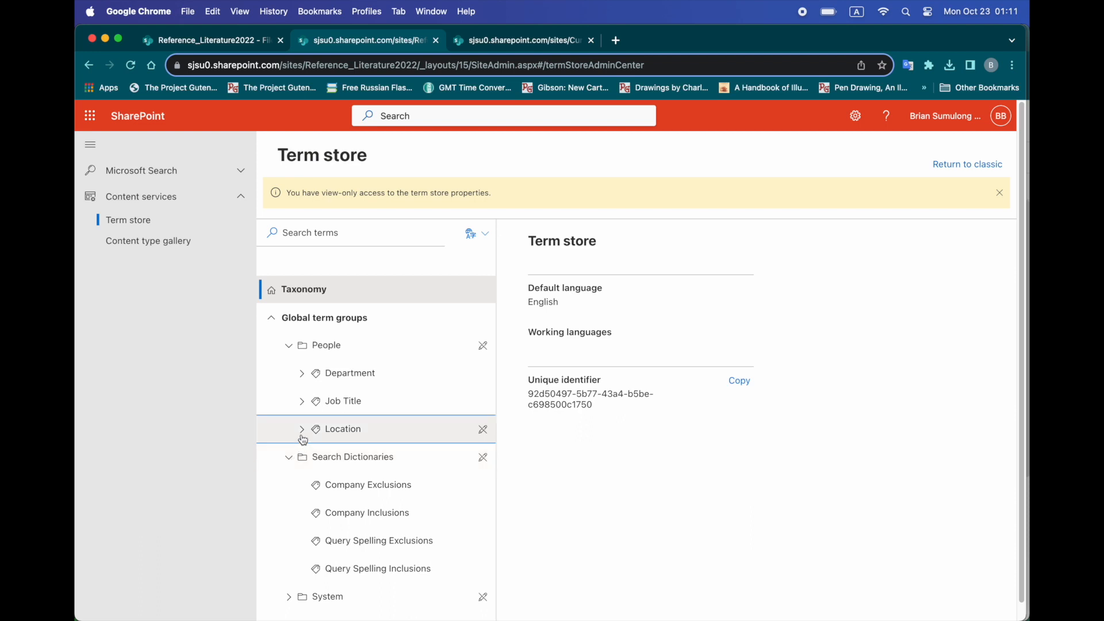
click(302, 404)
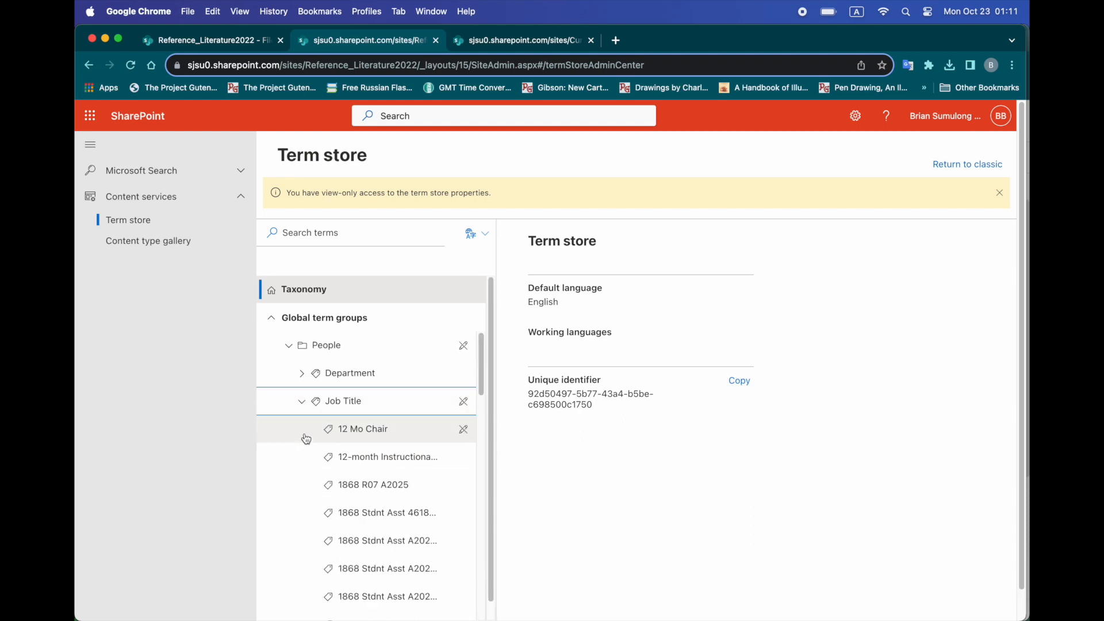
click(306, 404)
click(303, 404)
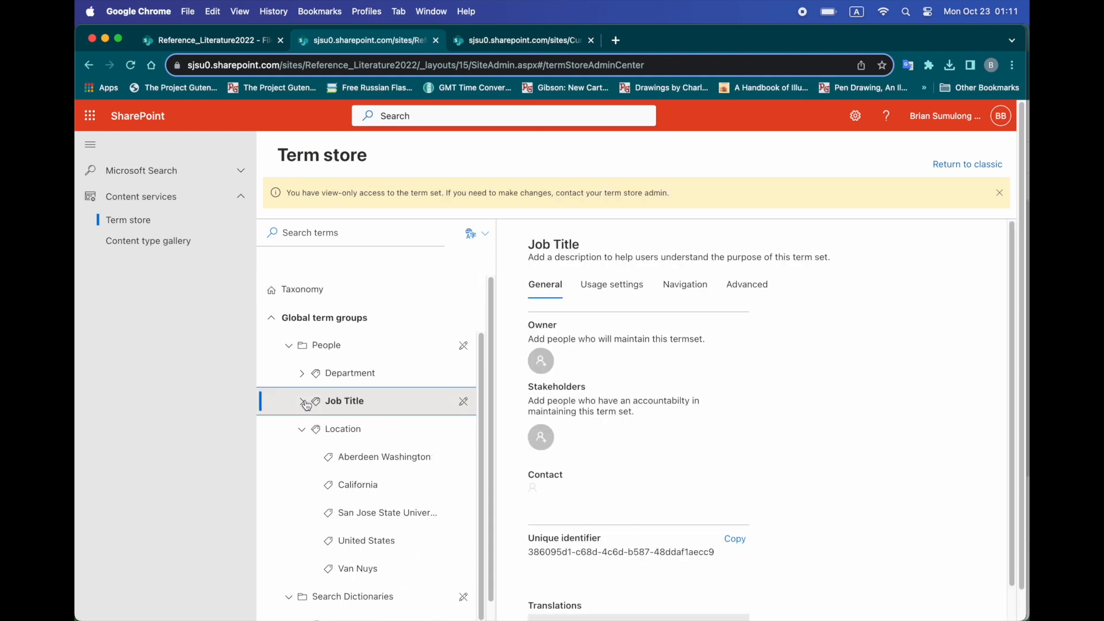
scroll(304, 472, down, 3)
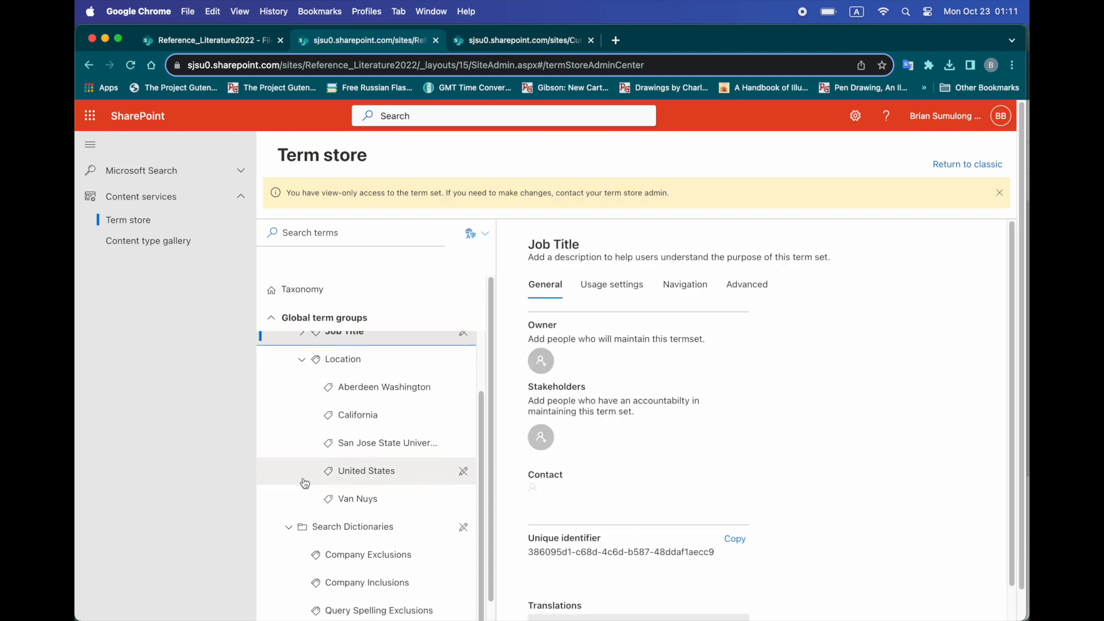
click(289, 527)
click(286, 593)
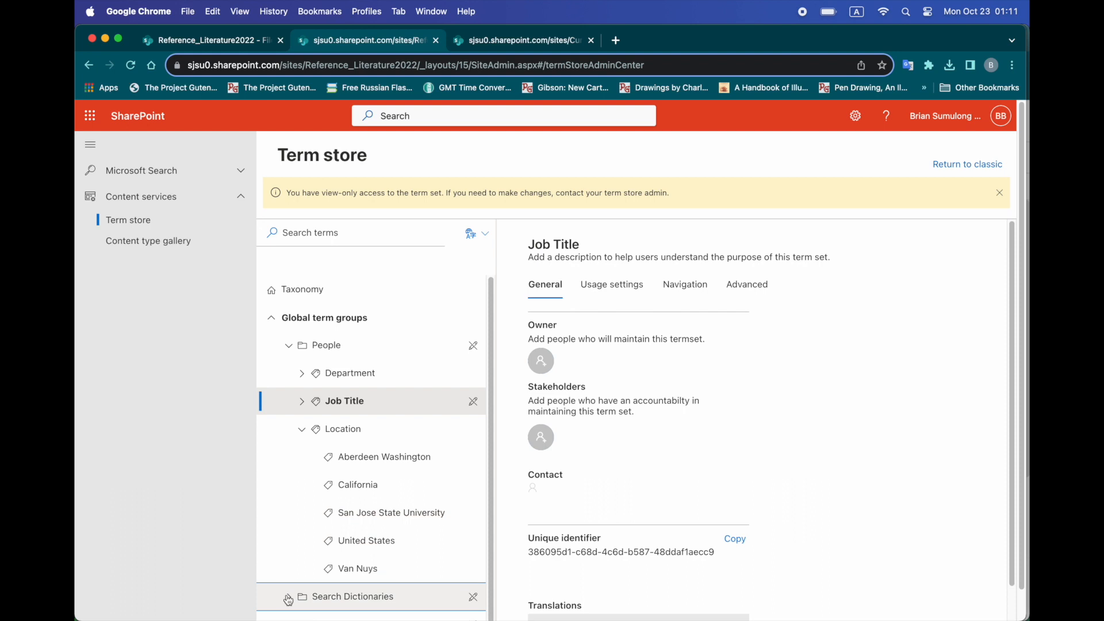
scroll(276, 569, down, 3)
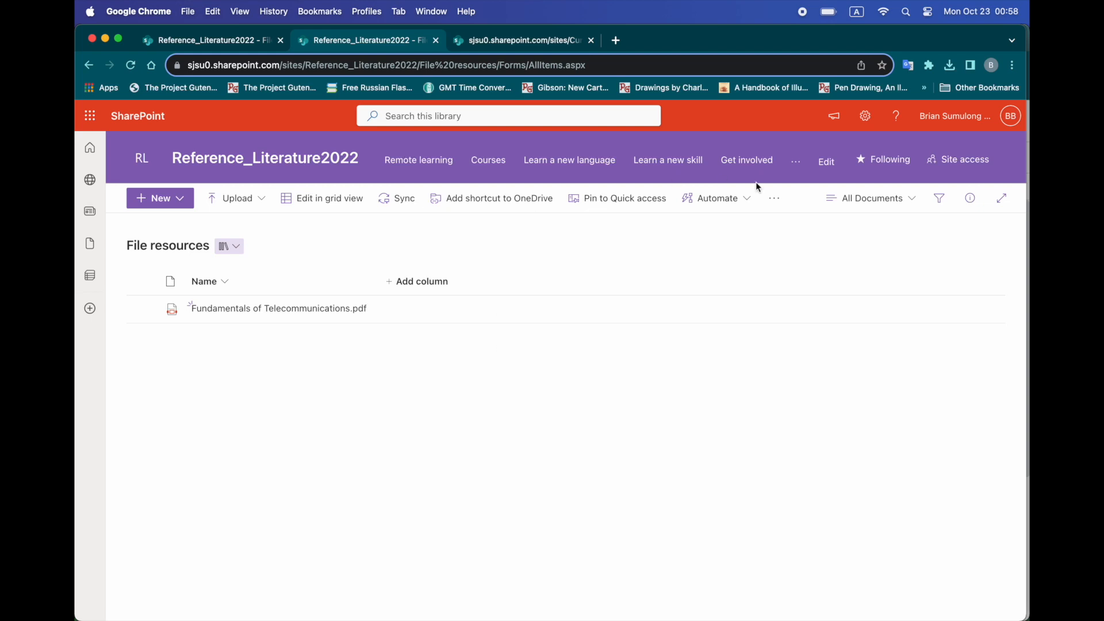
Add an Enterprise Keywords column to the File resources library and enable keyword synchronization.
click(864, 118)
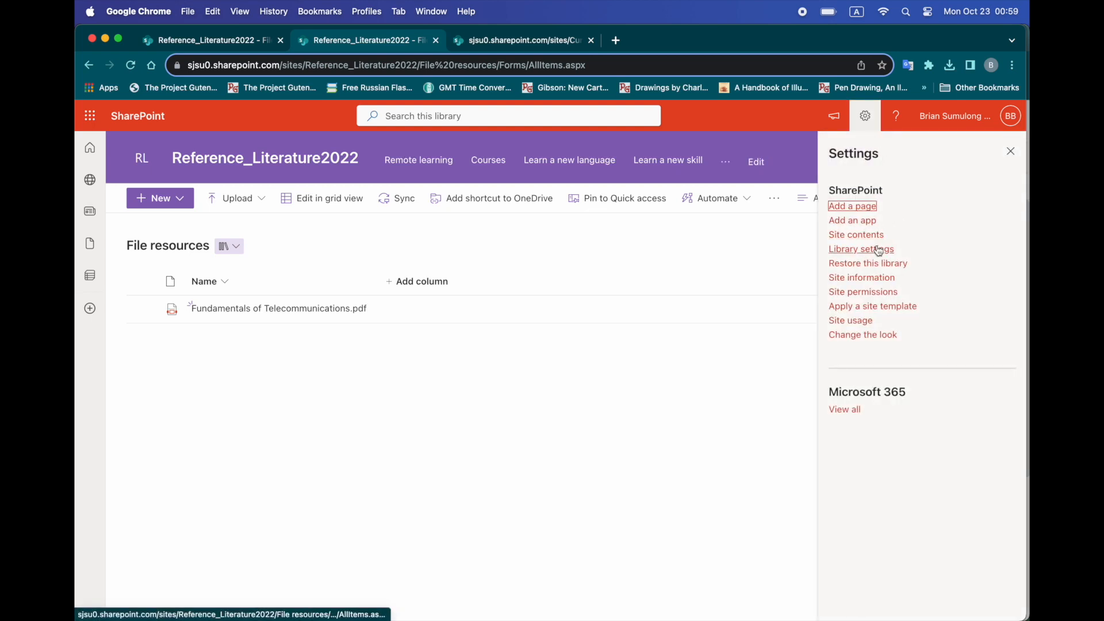
click(878, 250)
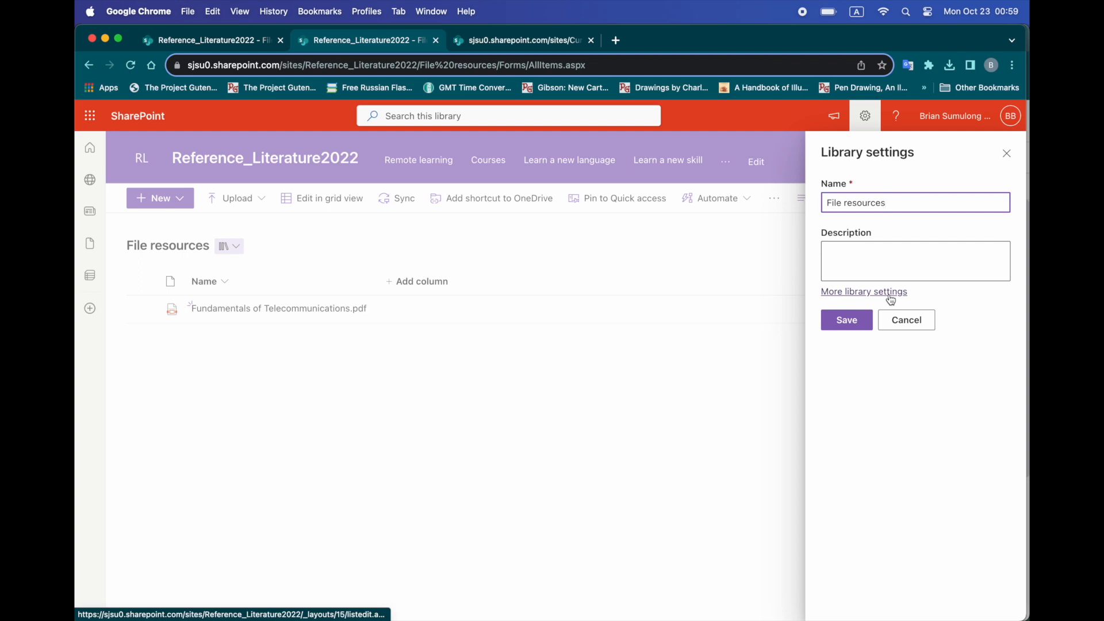
click(891, 301)
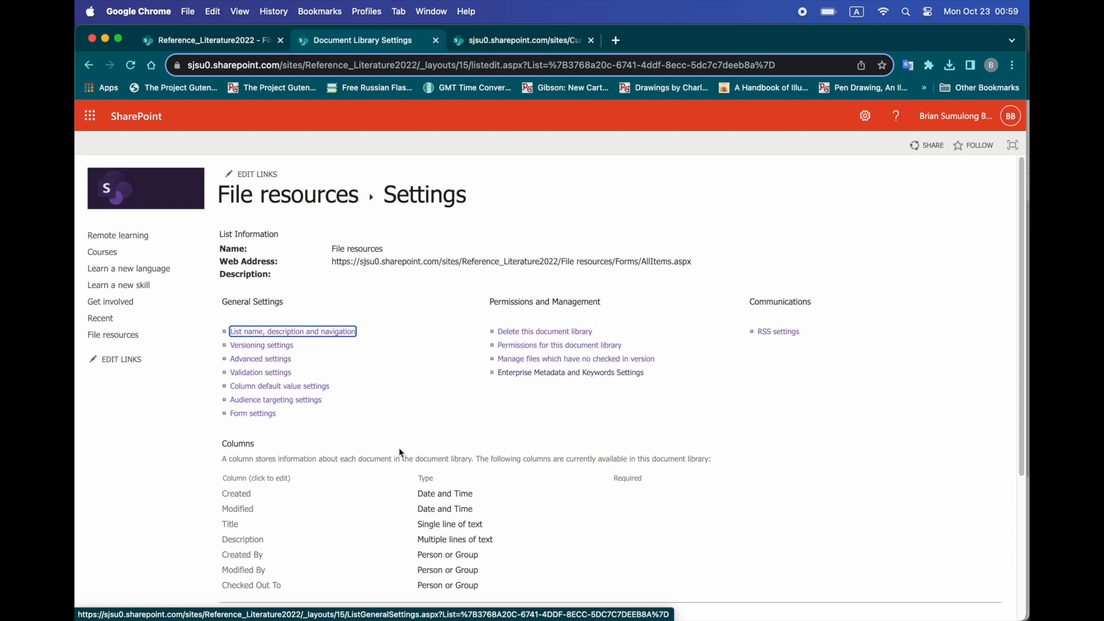
click(549, 374)
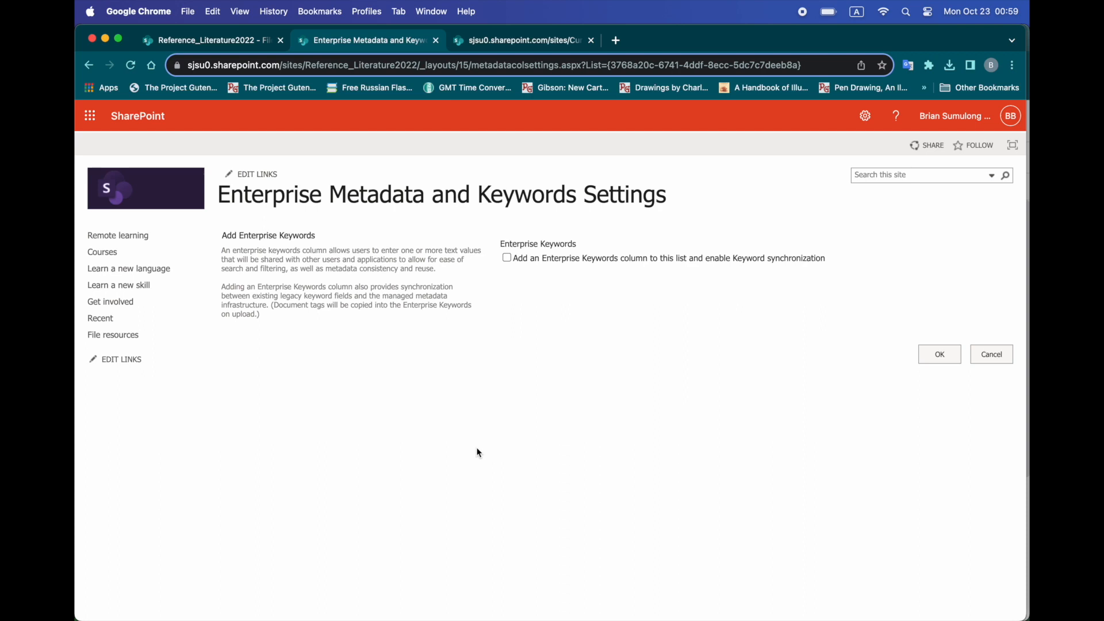
click(510, 260)
click(944, 357)
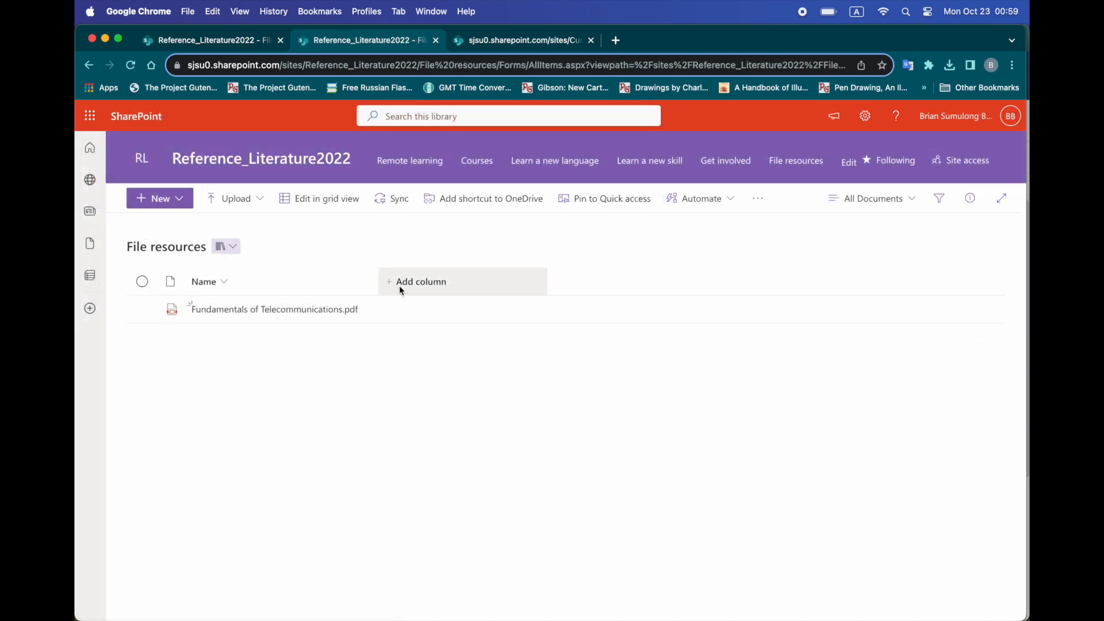
Start a new managed metadata column in the File resources library and name it Keywords.
click(432, 284)
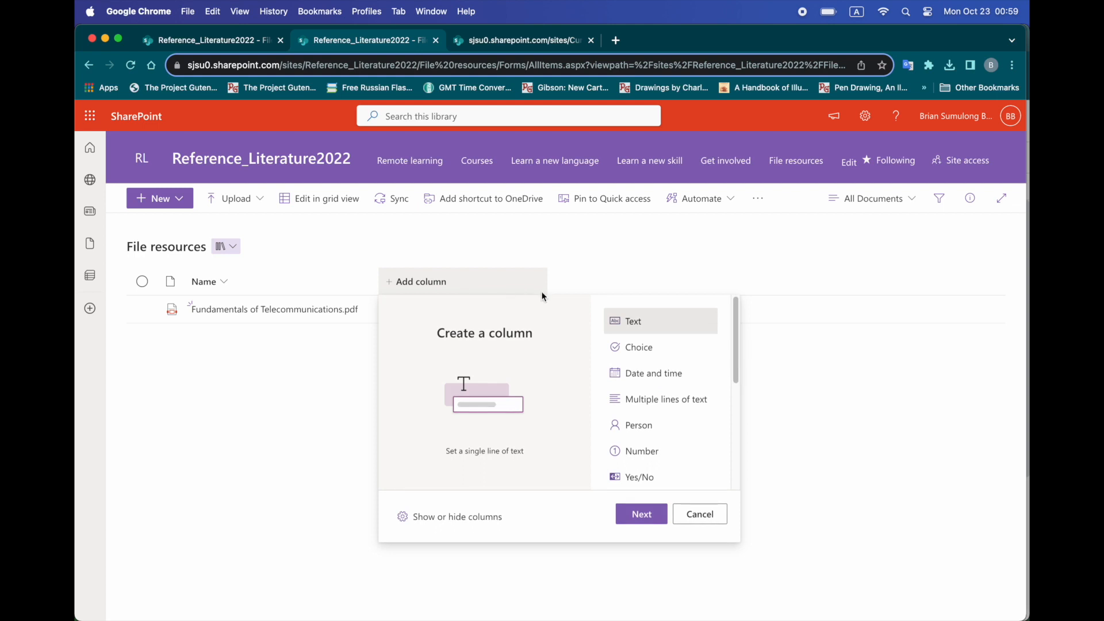
drag(736, 346, 734, 442)
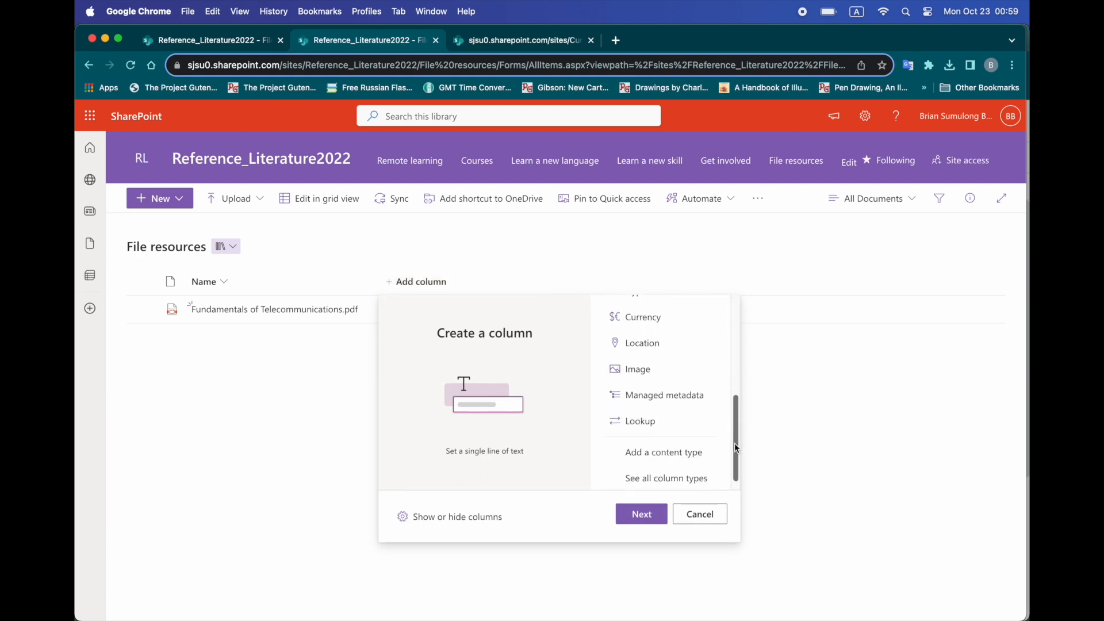
click(690, 393)
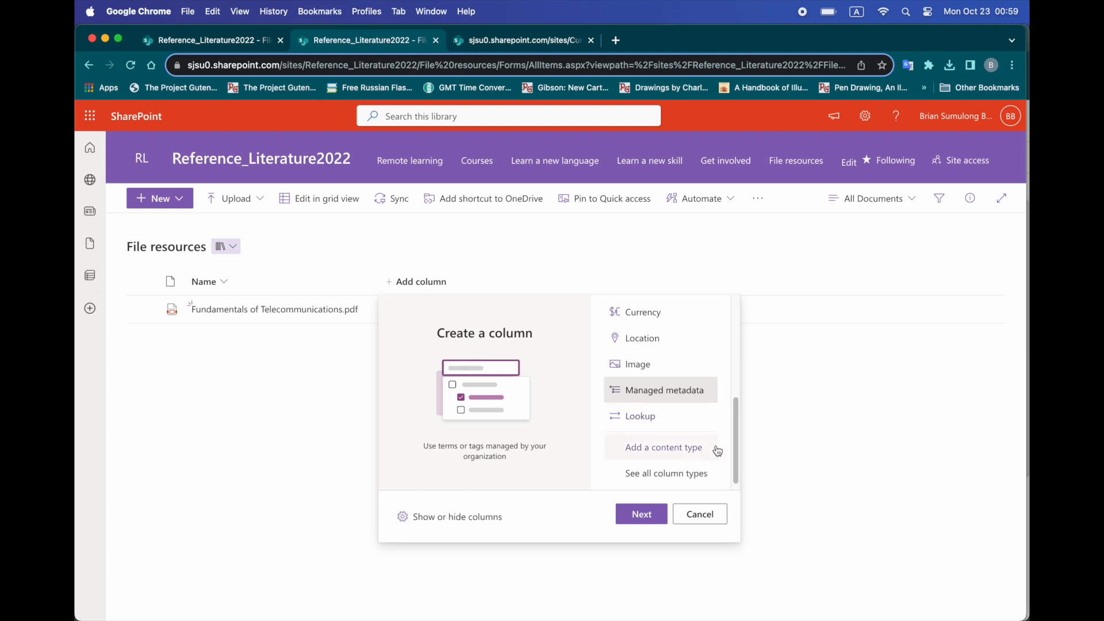
scroll(715, 448, down, 1)
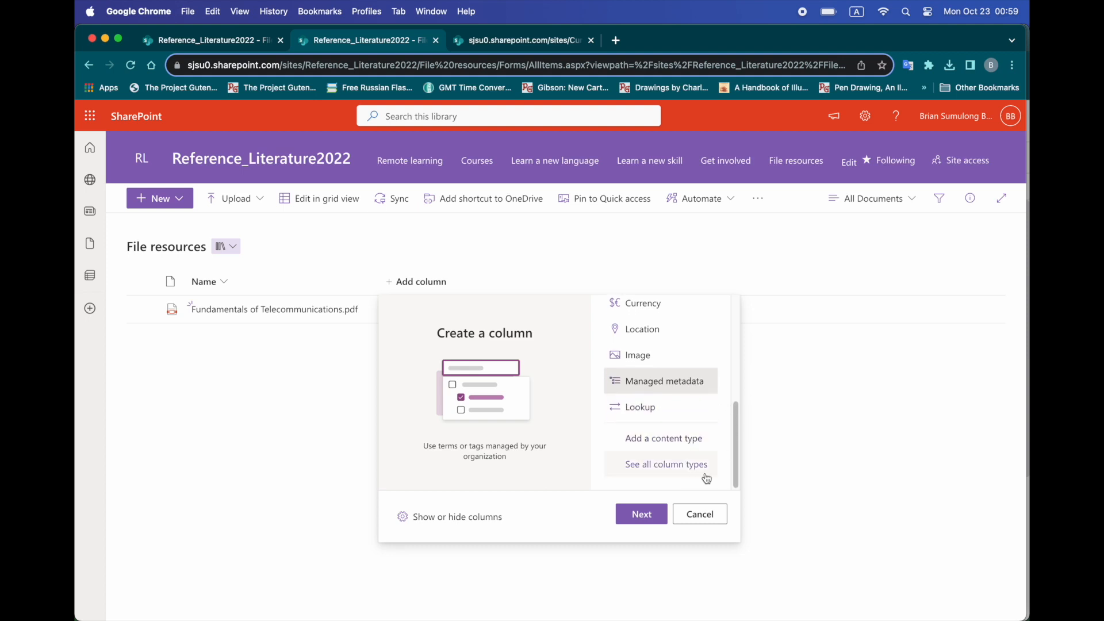
click(642, 514)
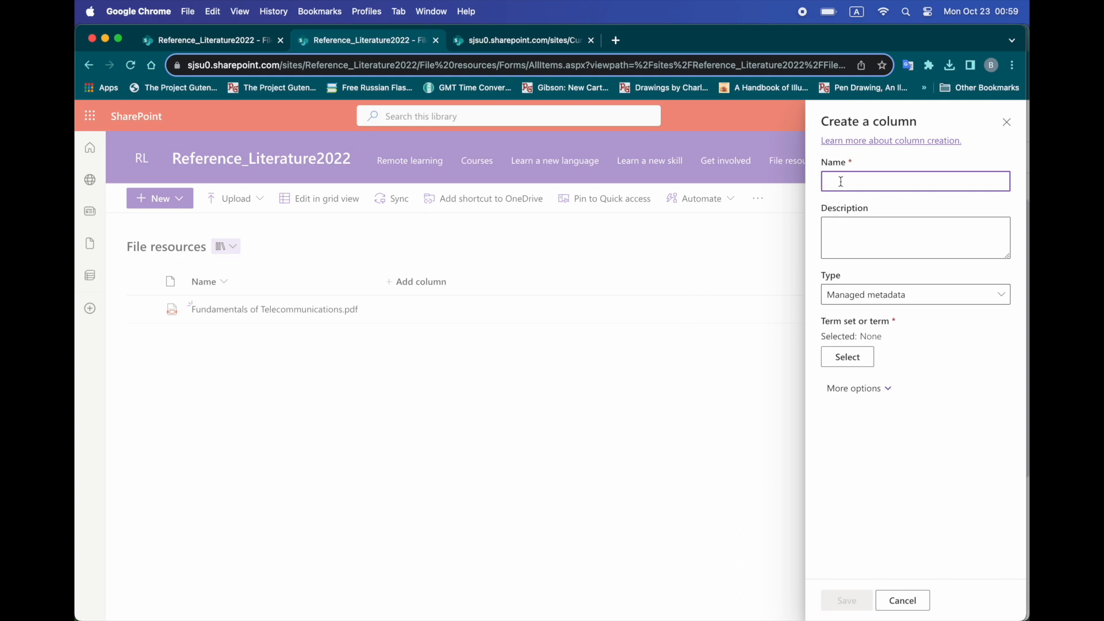
text(Keywords)
Assign the Department term set from the People group to the new managed metadata column and save the selection.
click(848, 361)
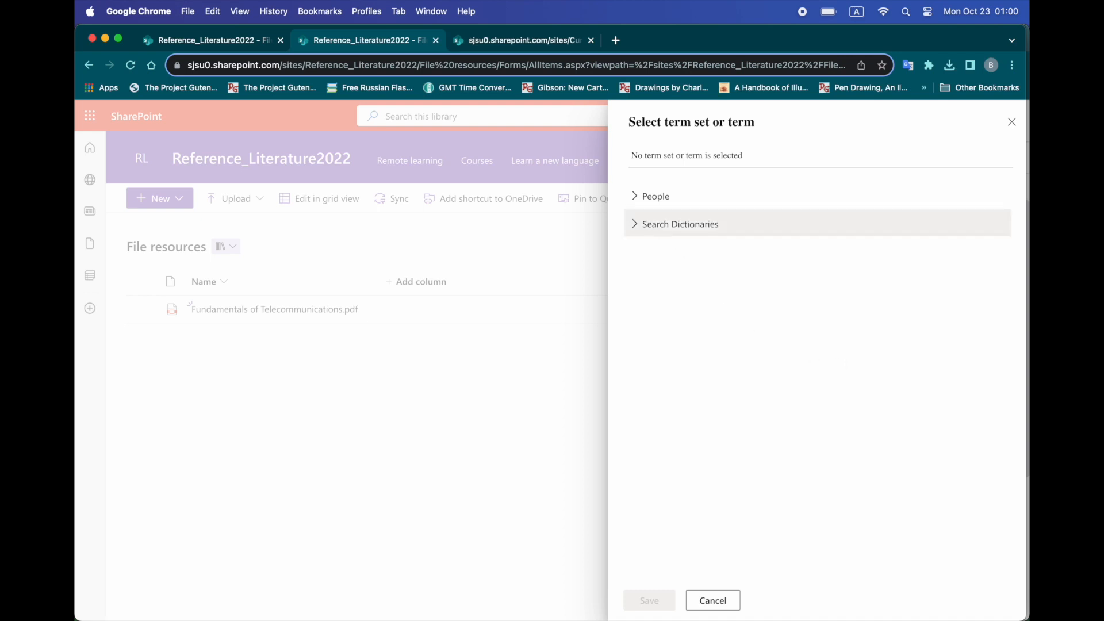
click(634, 198)
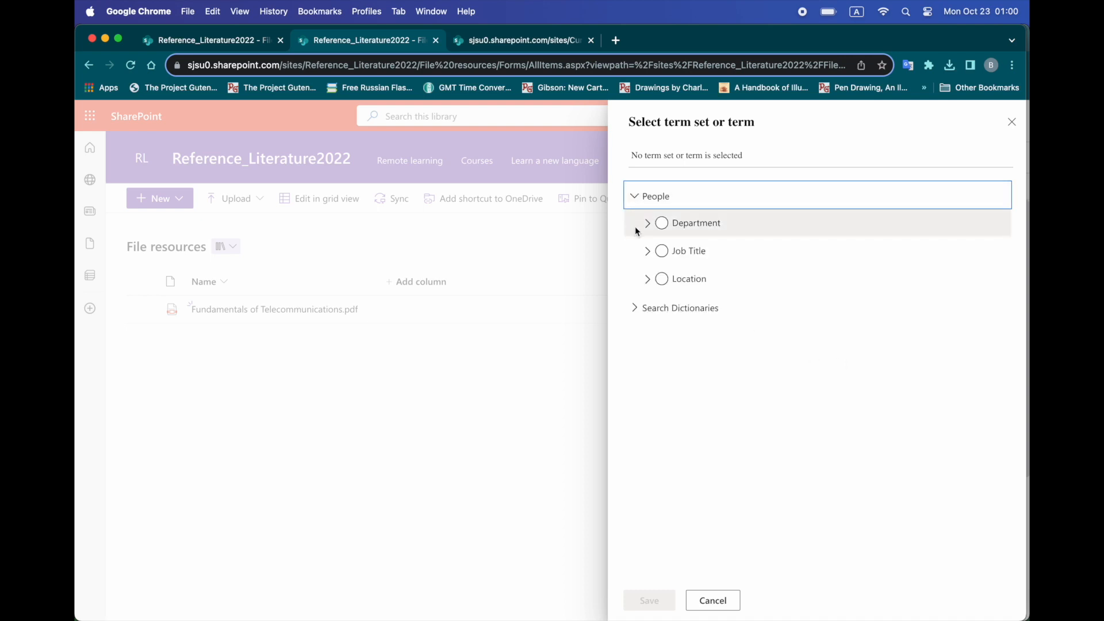
click(648, 228)
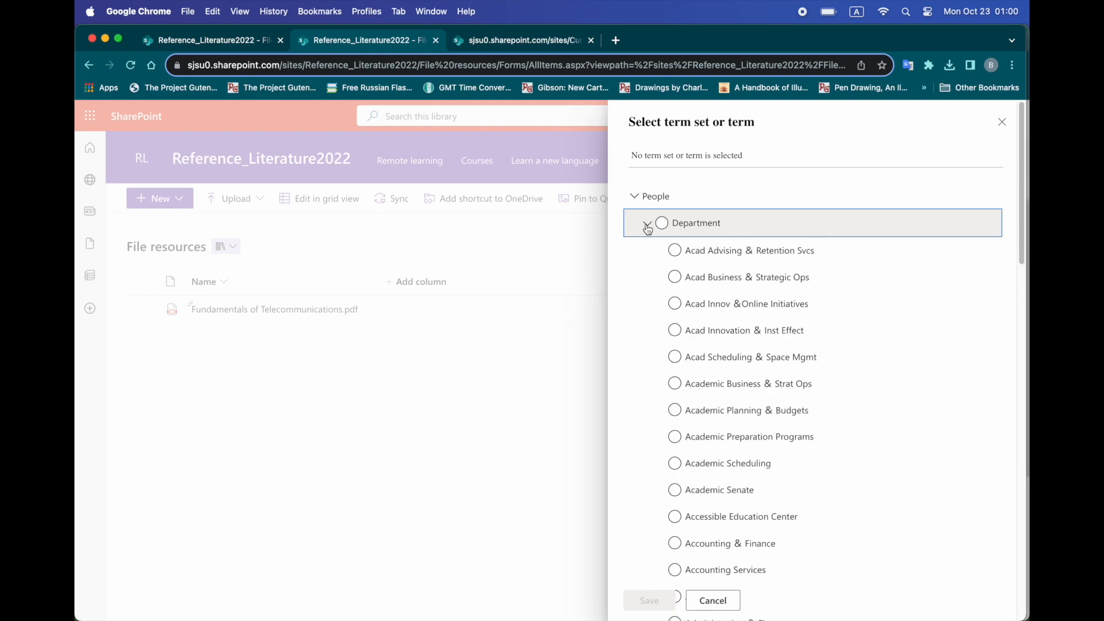
click(648, 228)
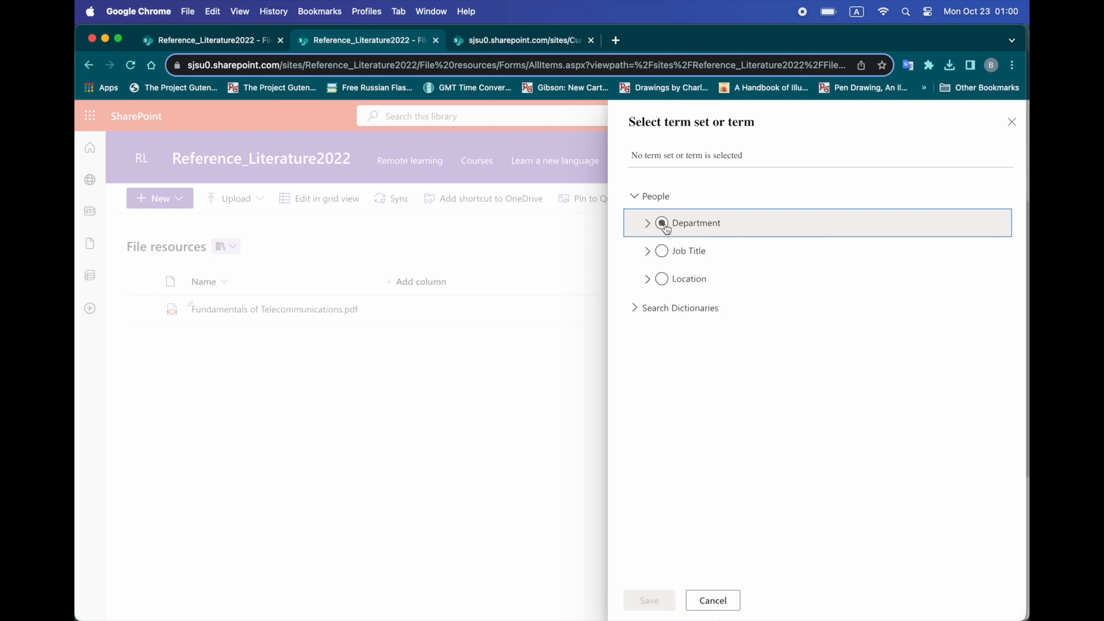
click(663, 227)
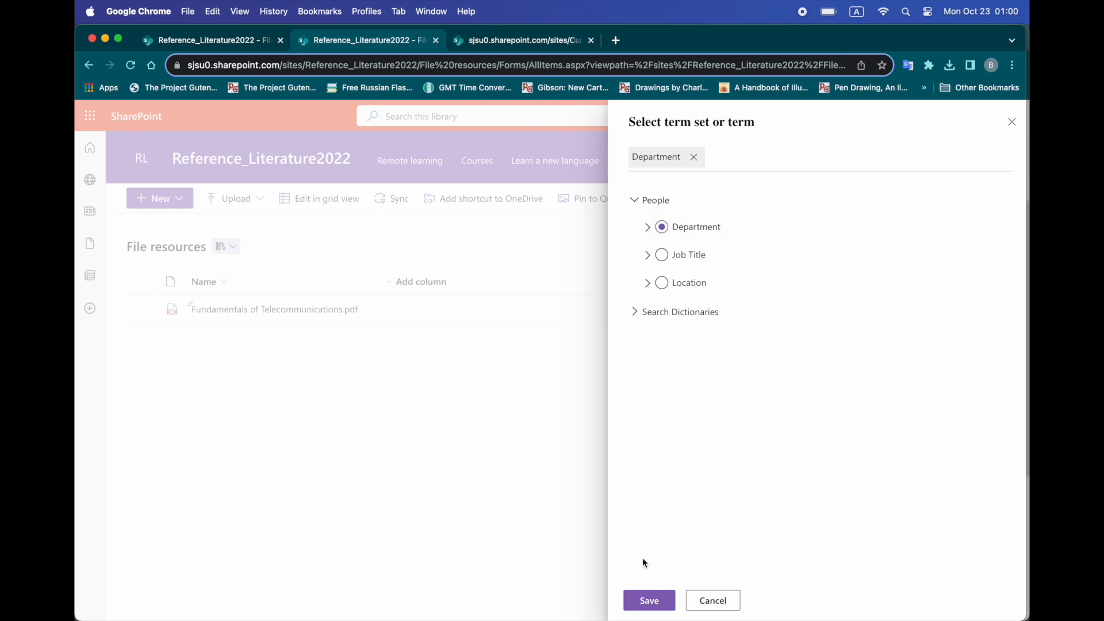
click(650, 601)
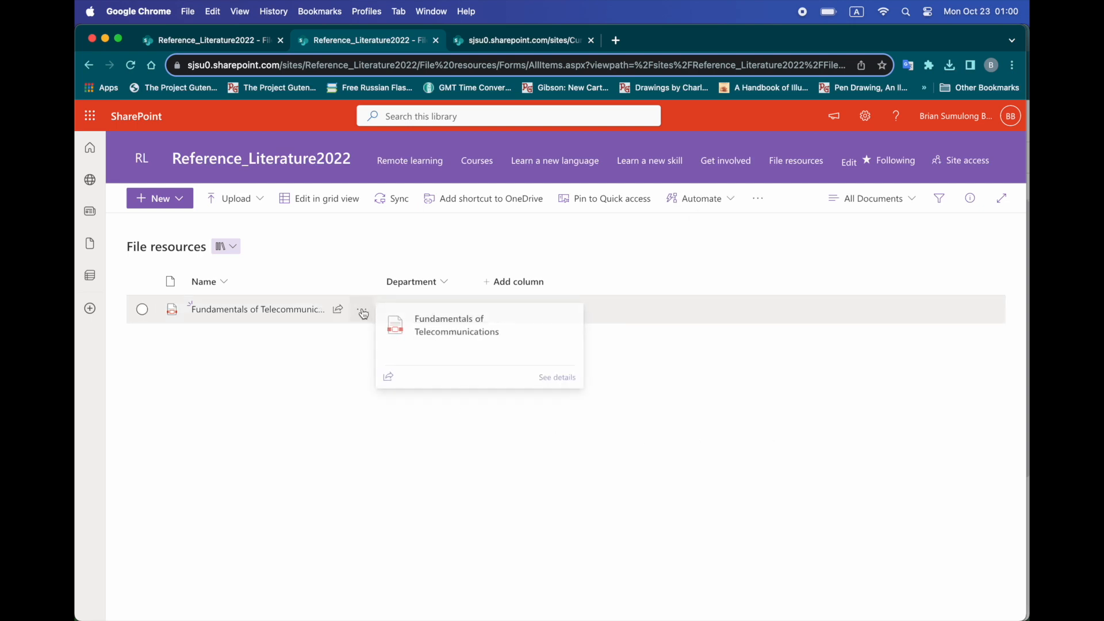
Tag Fundamentals of Telecommunications.pdf with the Department term Engineering in the file's properties.
click(363, 310)
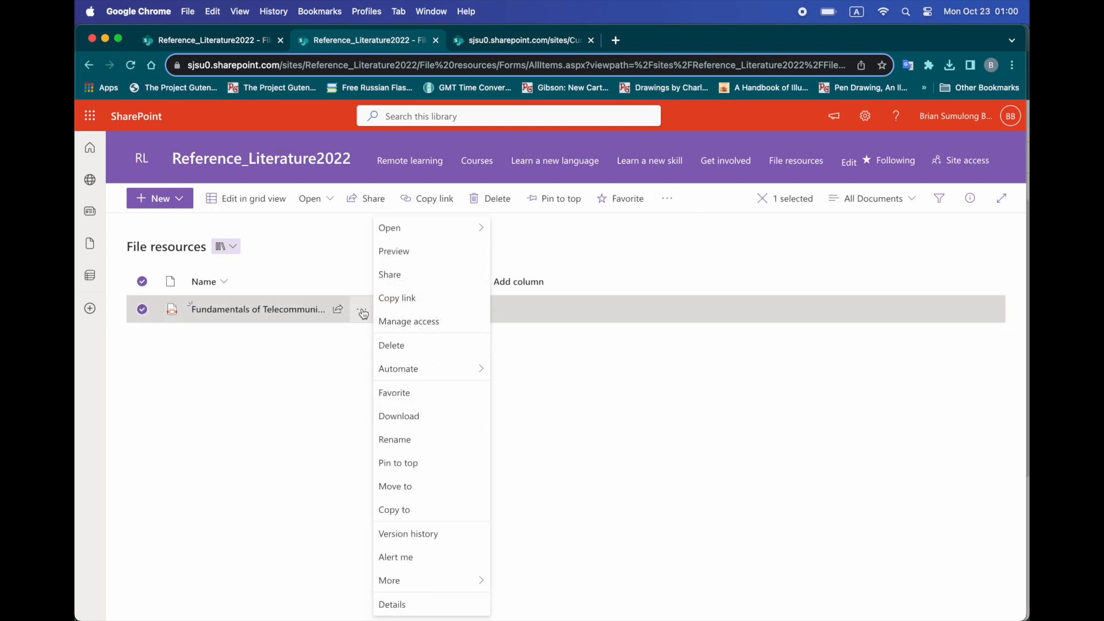
click(407, 605)
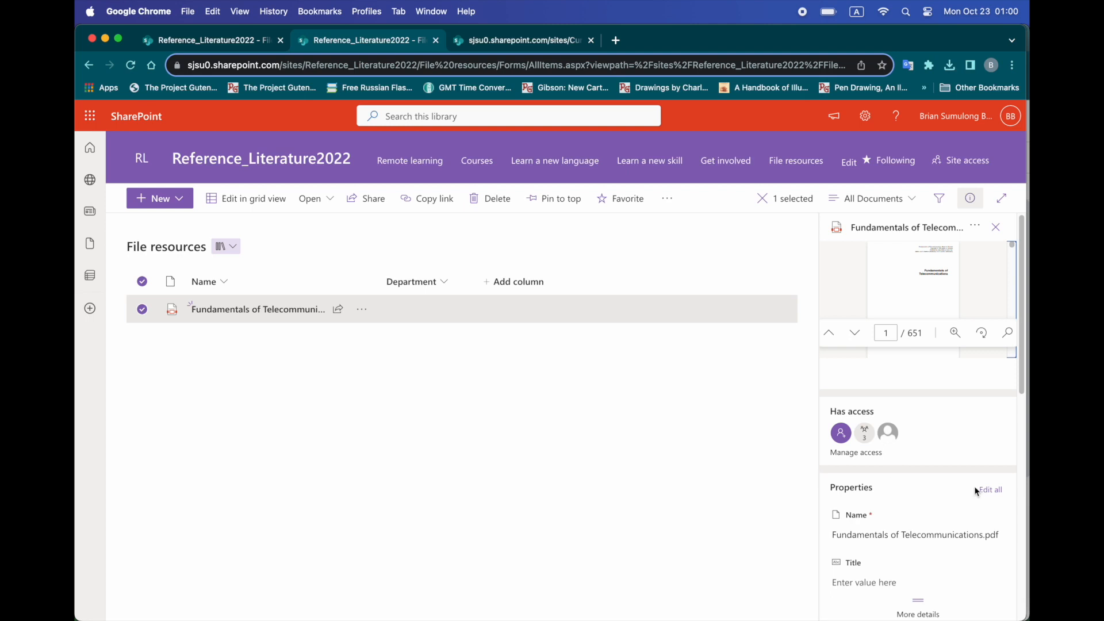
scroll(972, 480, down, 6)
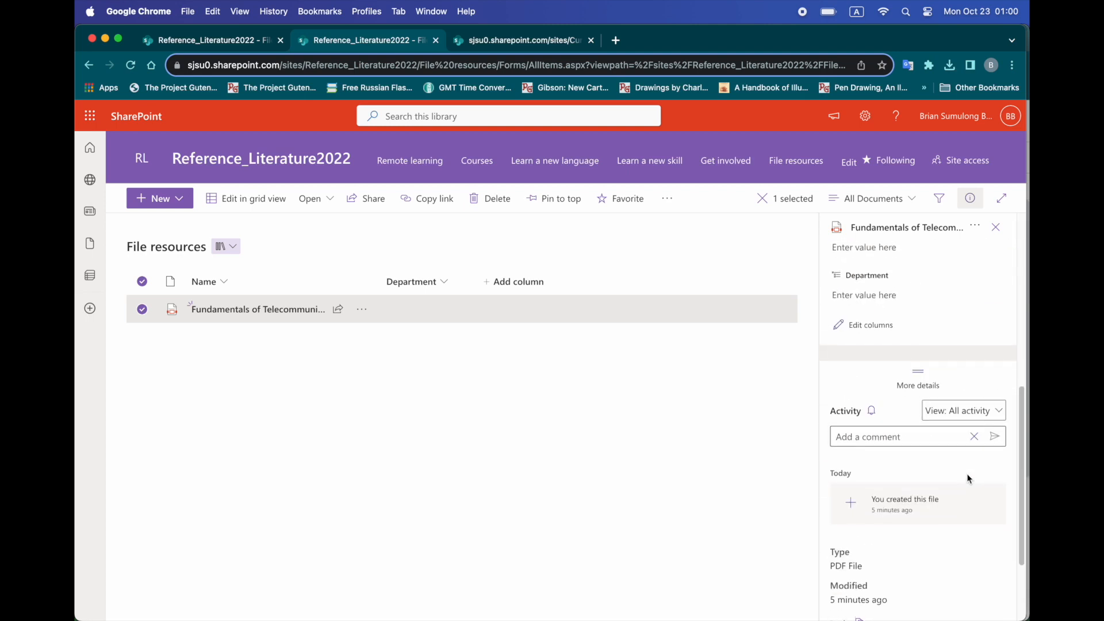
click(855, 295)
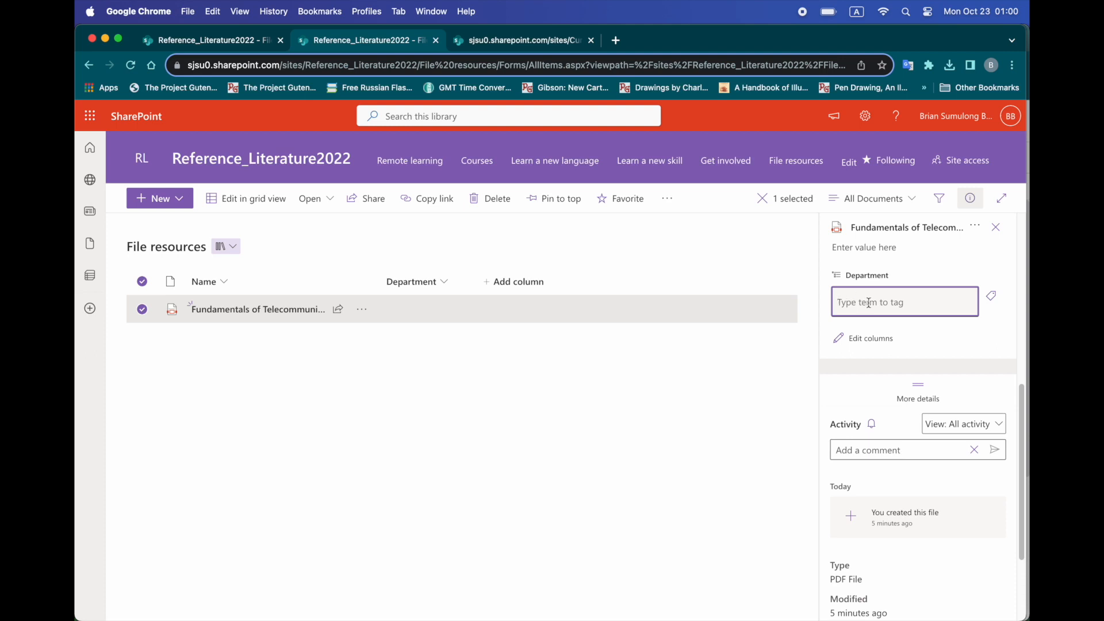
text(Engineering)
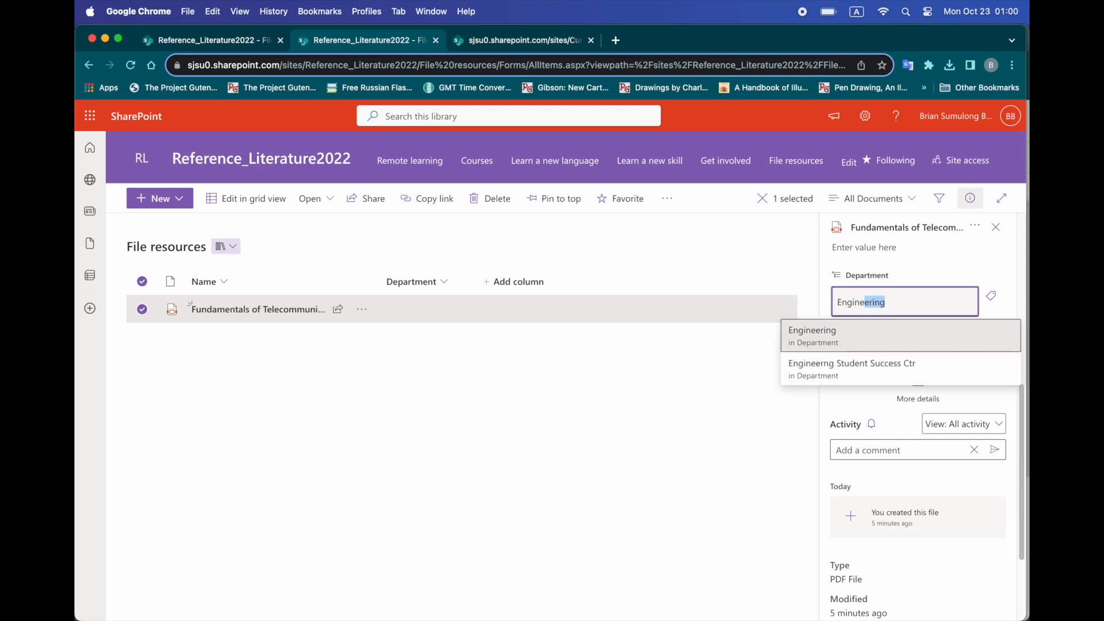
click(812, 336)
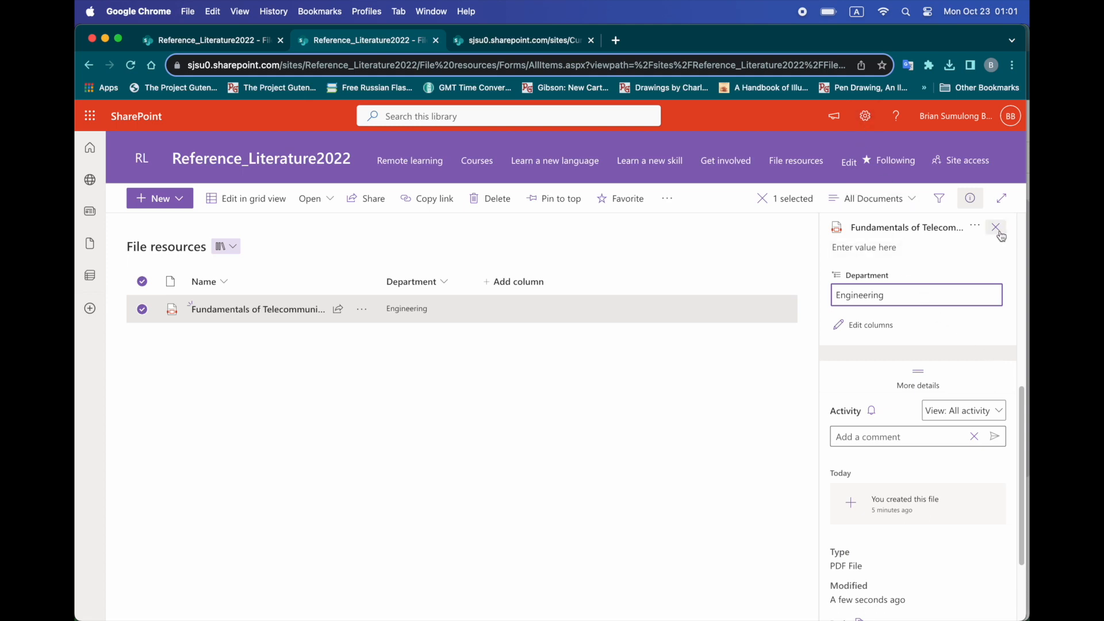
click(998, 230)
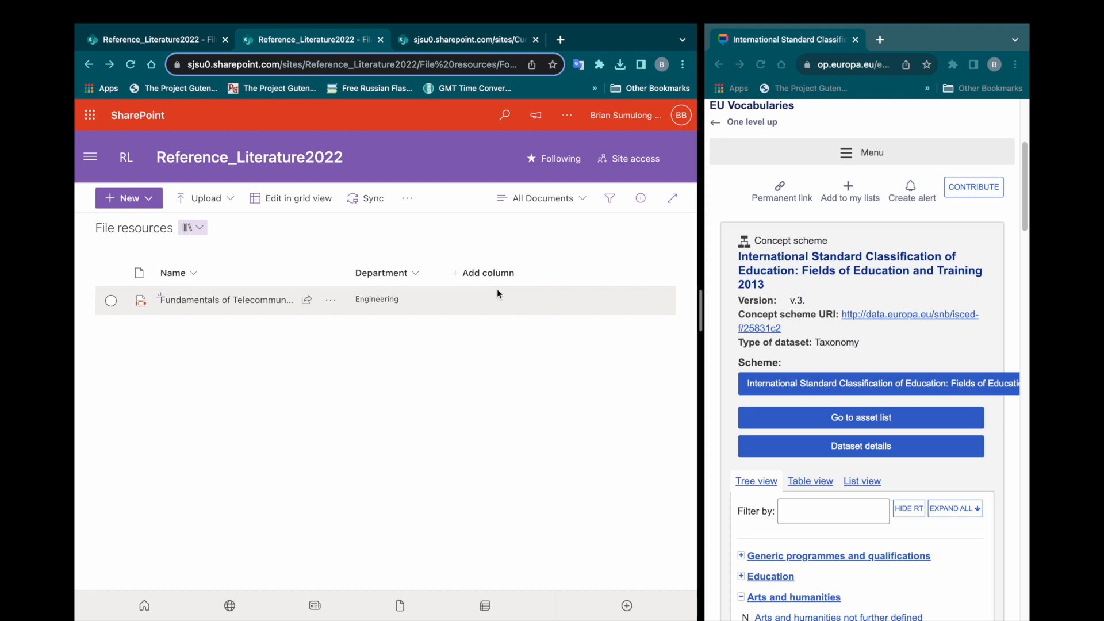
Open the term store management page from the site settings of Reference_Literature2022.
click(568, 116)
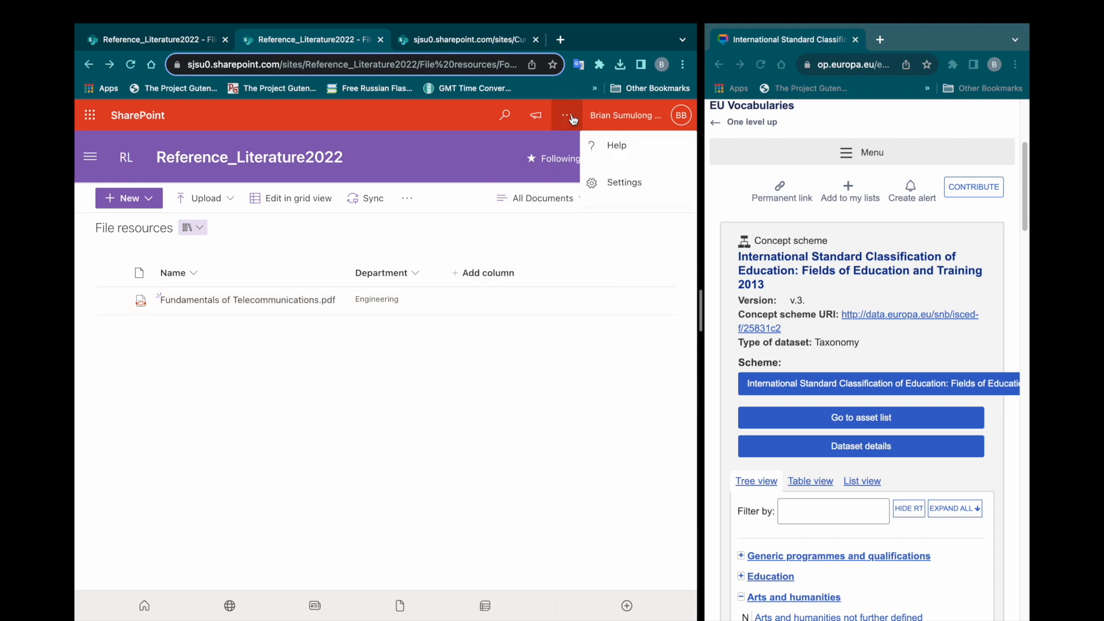
click(563, 121)
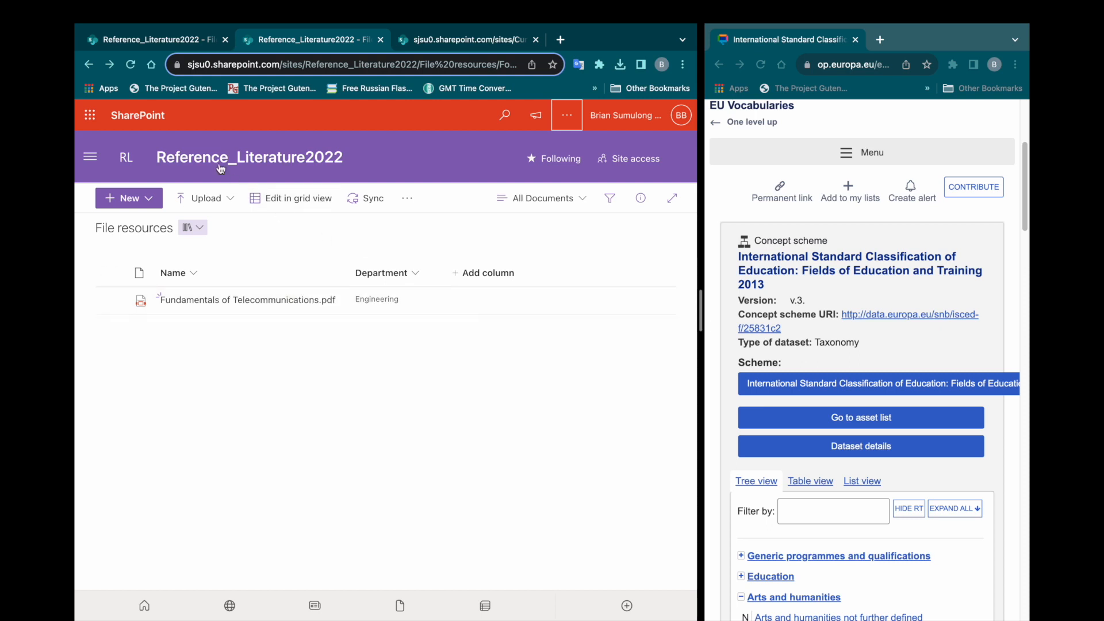
click(109, 65)
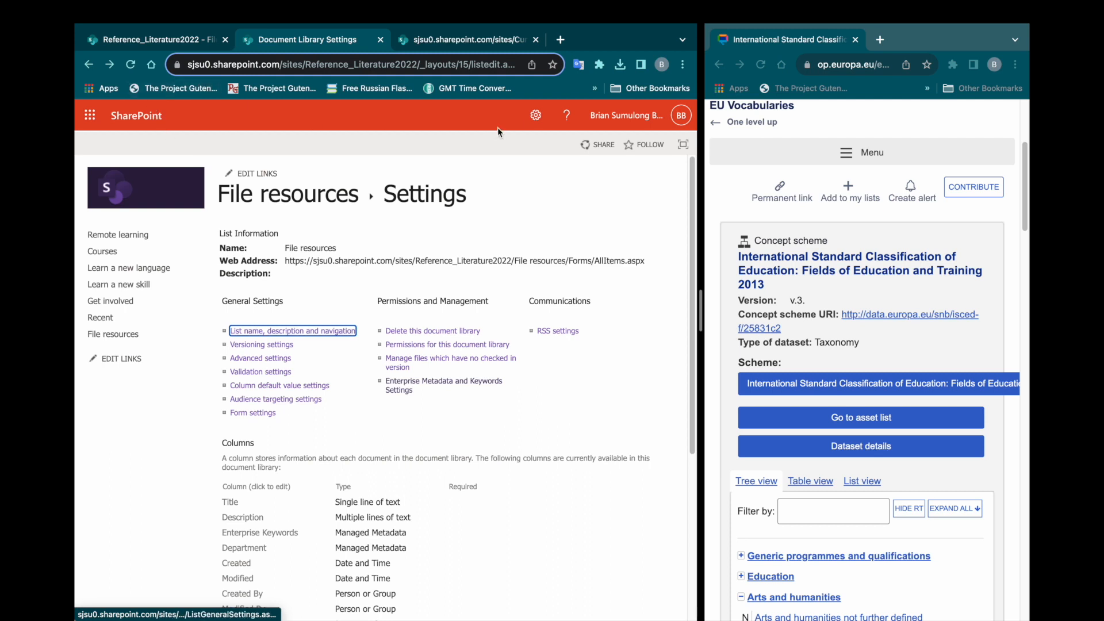
click(535, 115)
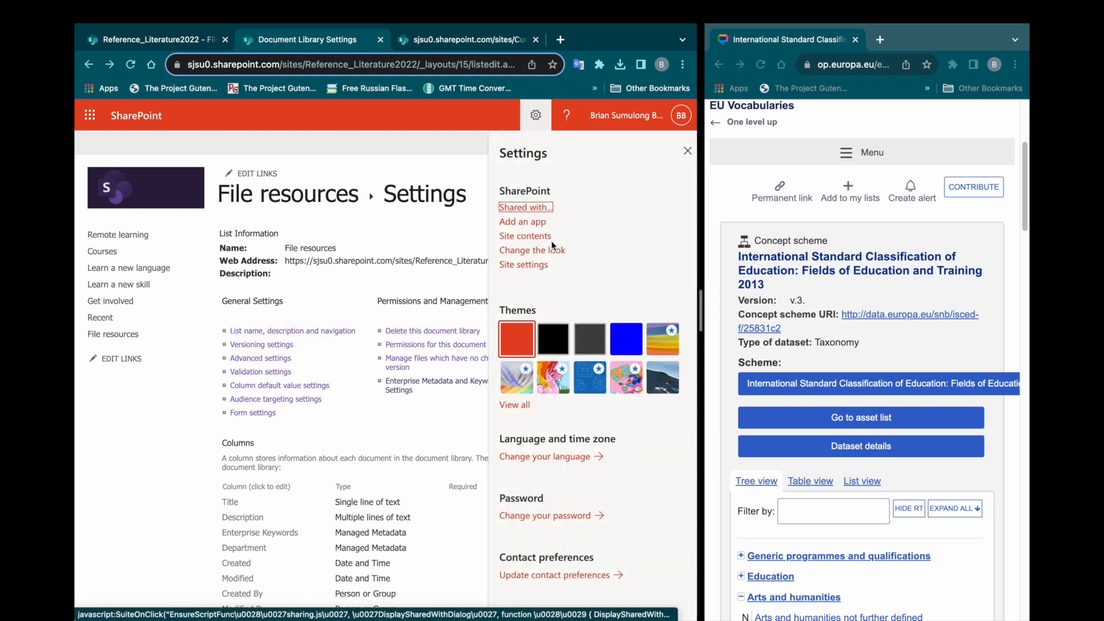
click(529, 265)
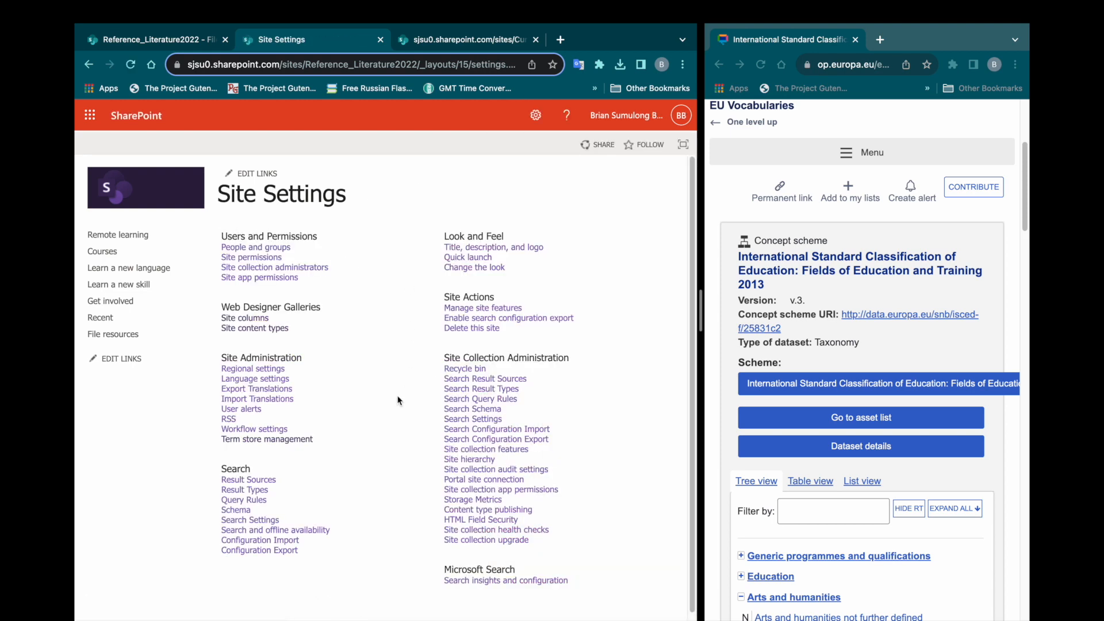
click(290, 440)
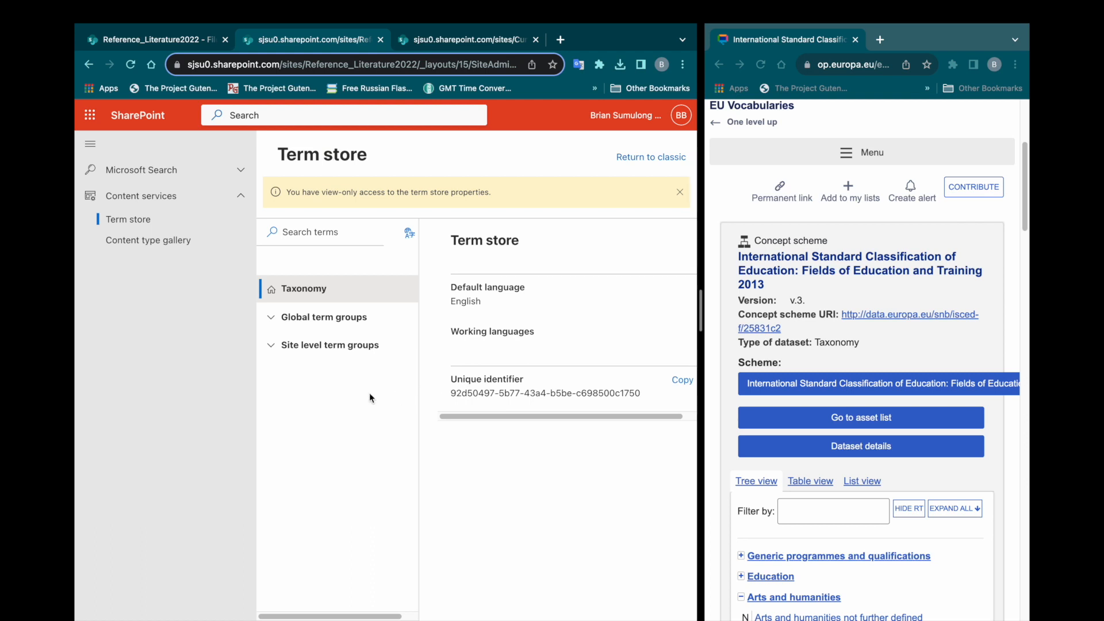
Add a site level term group named Fields2013 to the term store, widening the term tree pane.
click(274, 354)
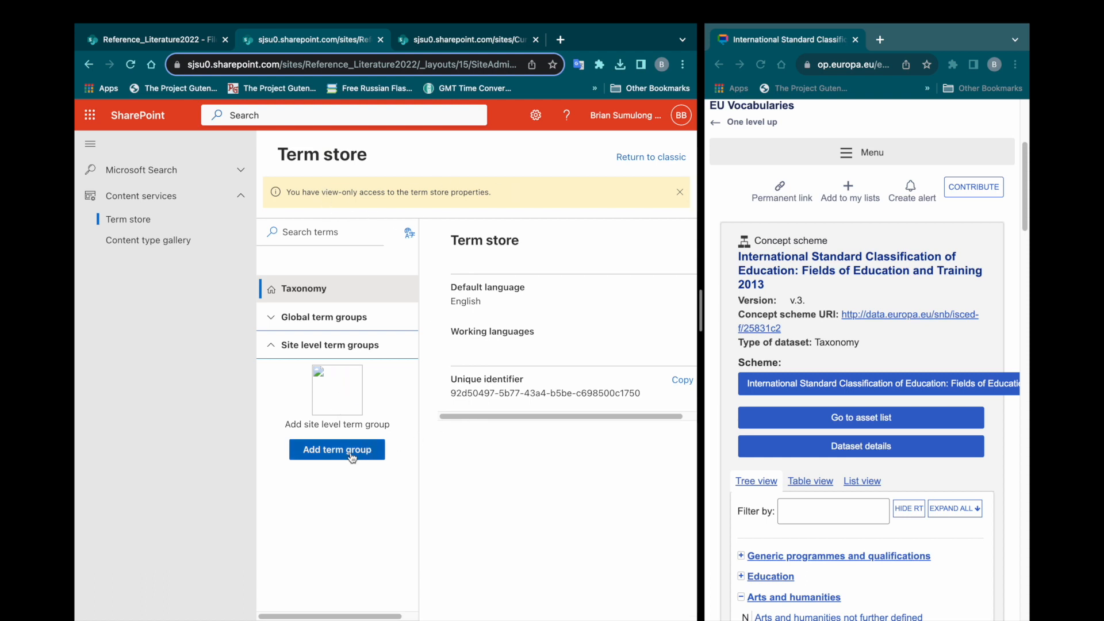
click(330, 457)
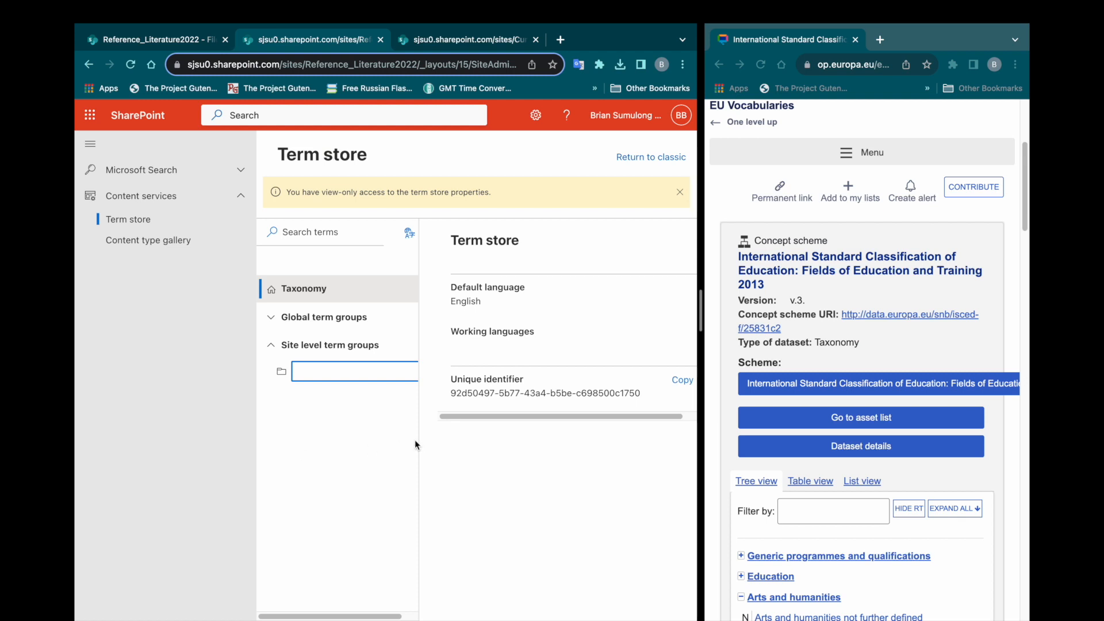
drag(419, 441, 520, 446)
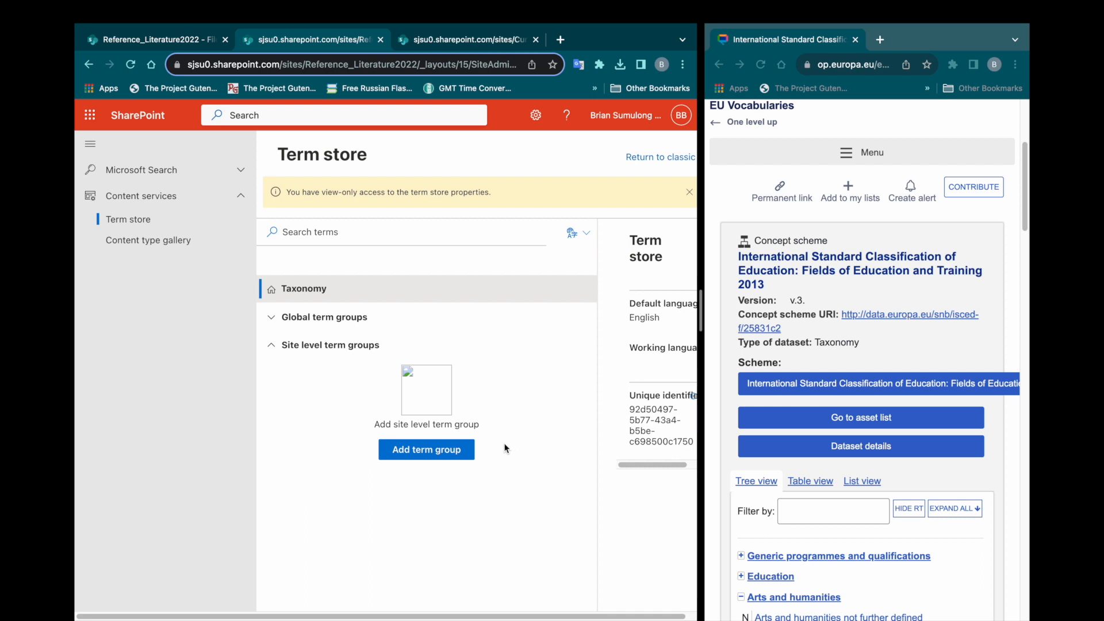
click(399, 451)
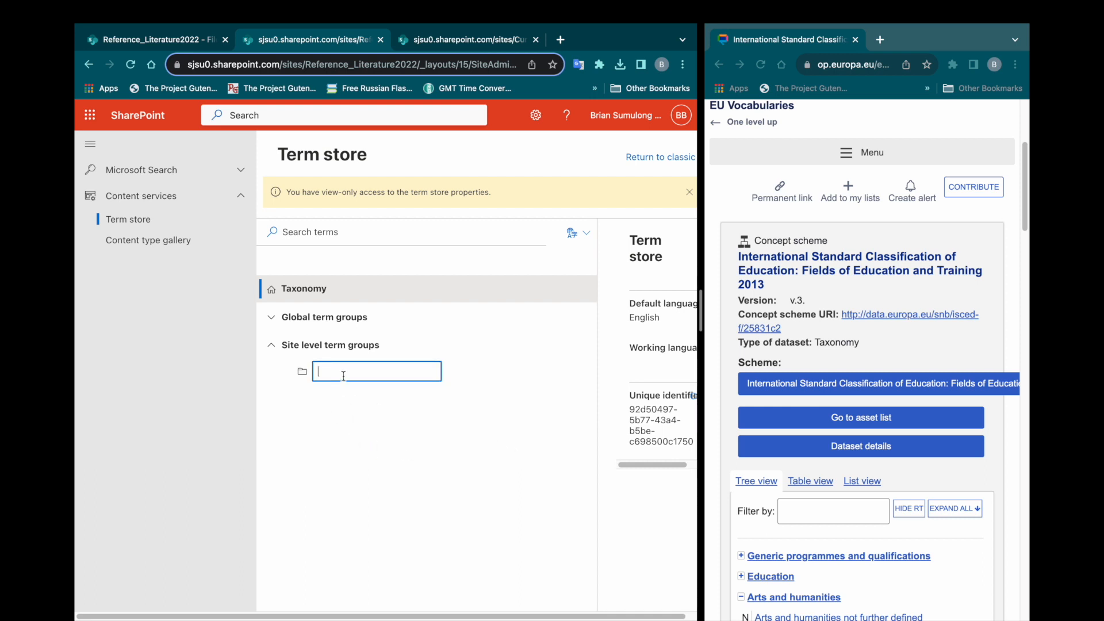
text(Fields2013)
key(Return)
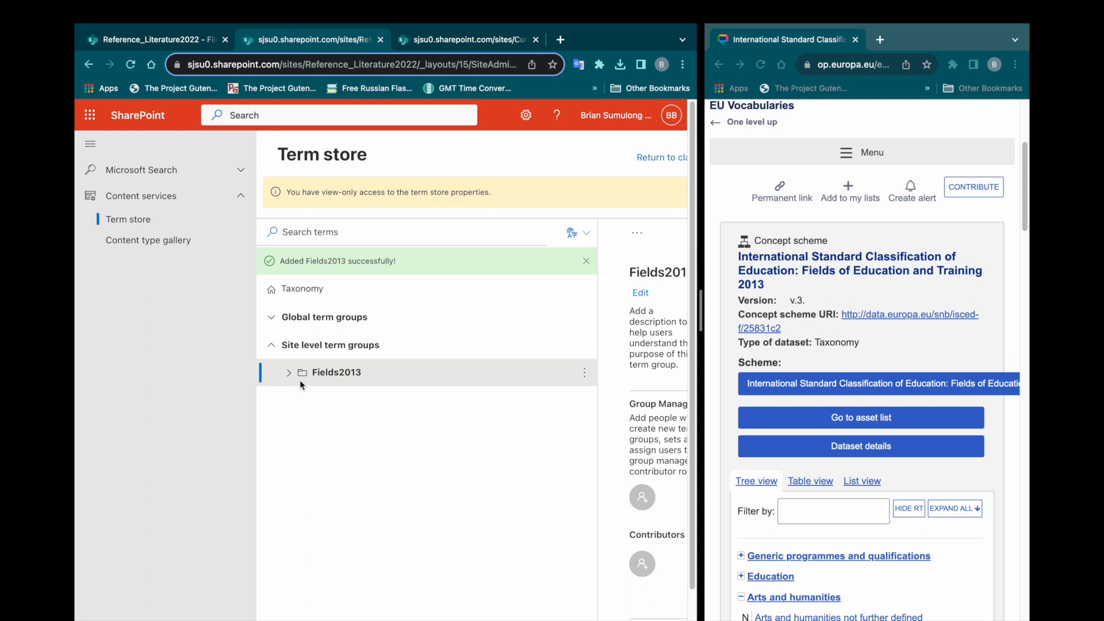
Add a term set named Education and Training to the Fields2013 term group.
click(584, 373)
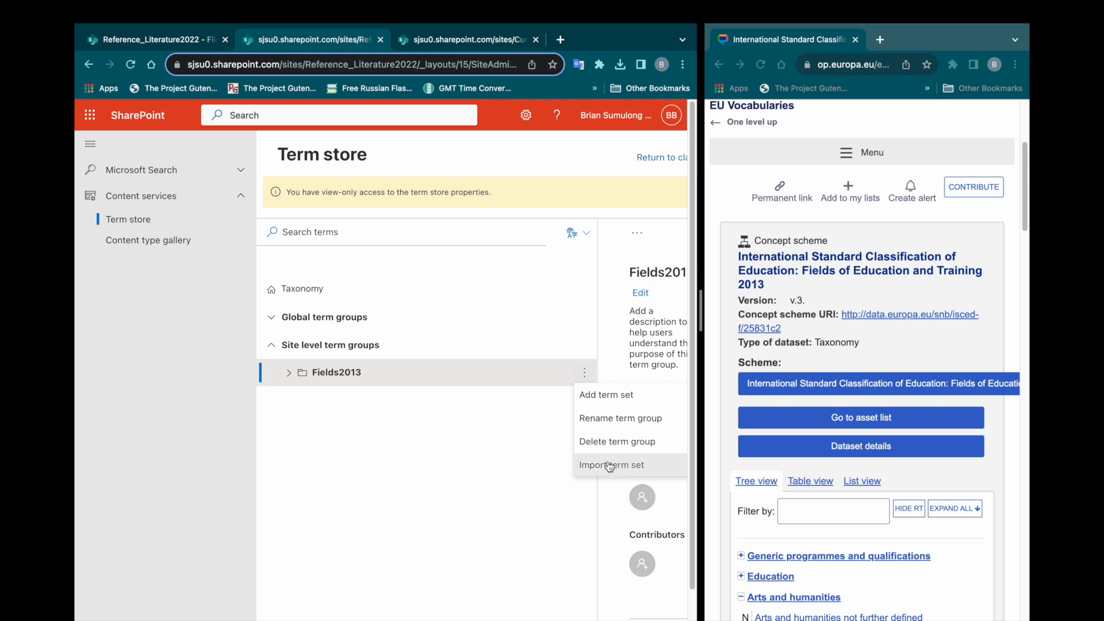
click(611, 401)
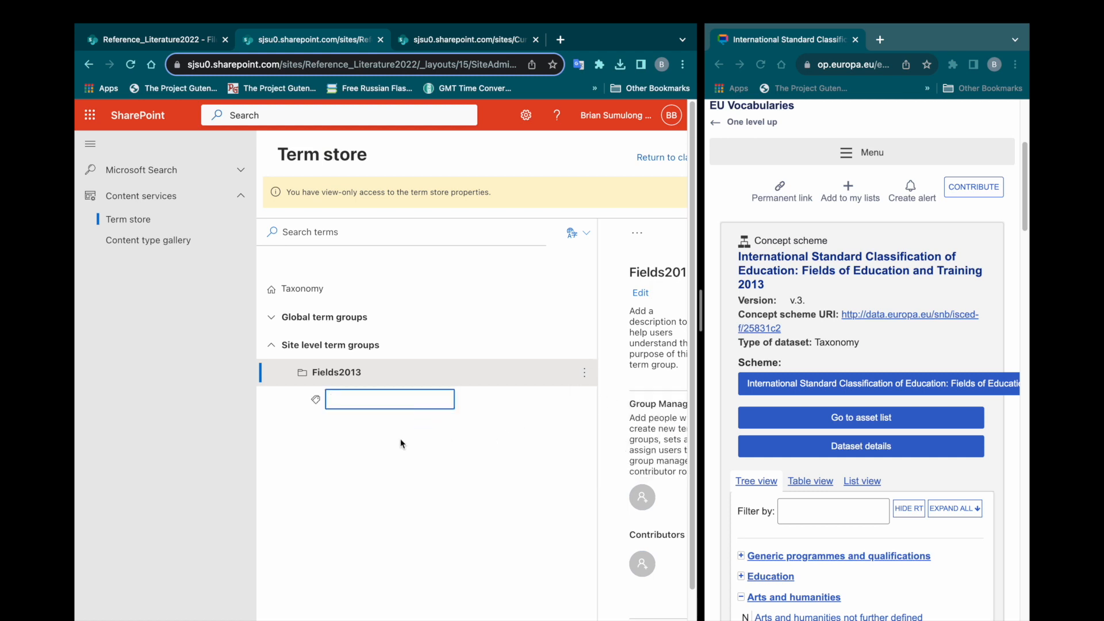
text(Education and Training)
key(Return)
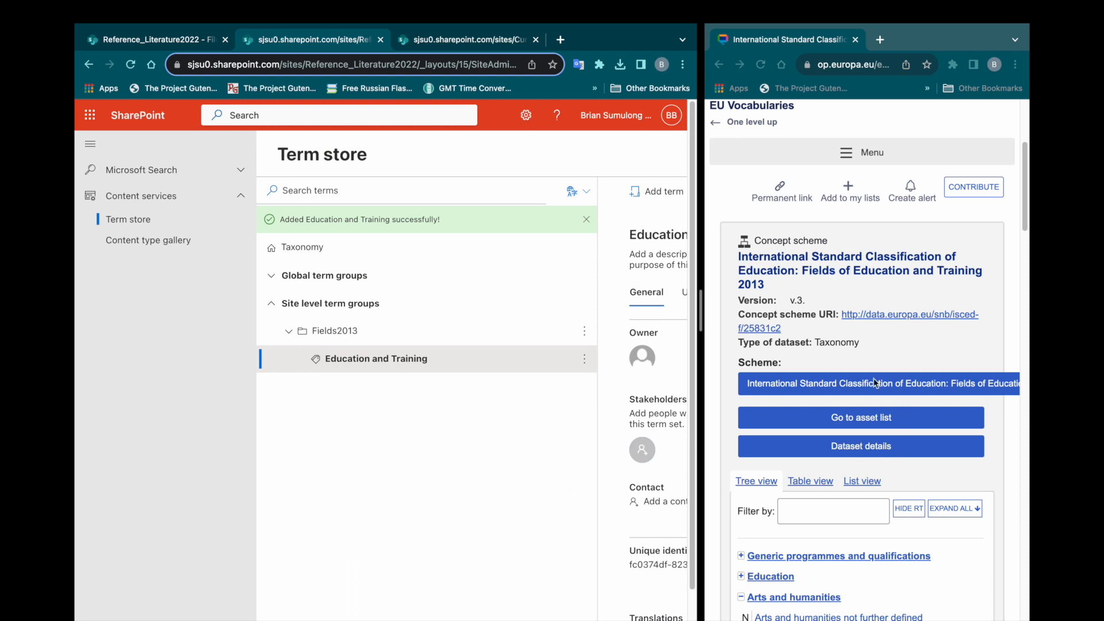
Examine the EU Vocabularies education fields, collapsing Arts and humanities and expanding Engineering, manufacturing and construction.
click(584, 367)
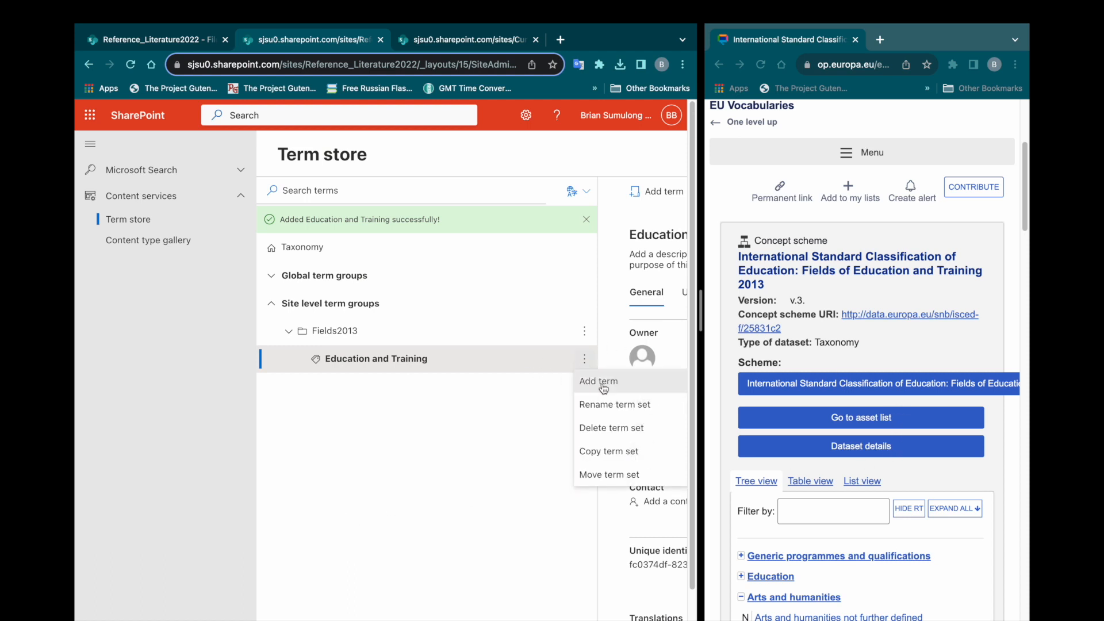
click(480, 405)
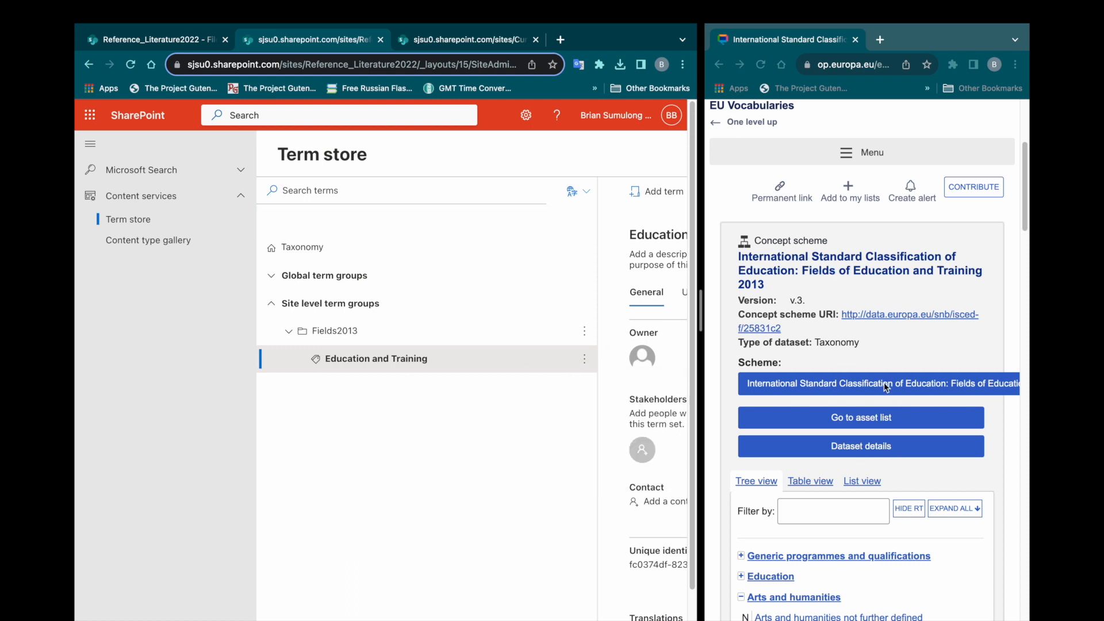
scroll(887, 381, down, 5)
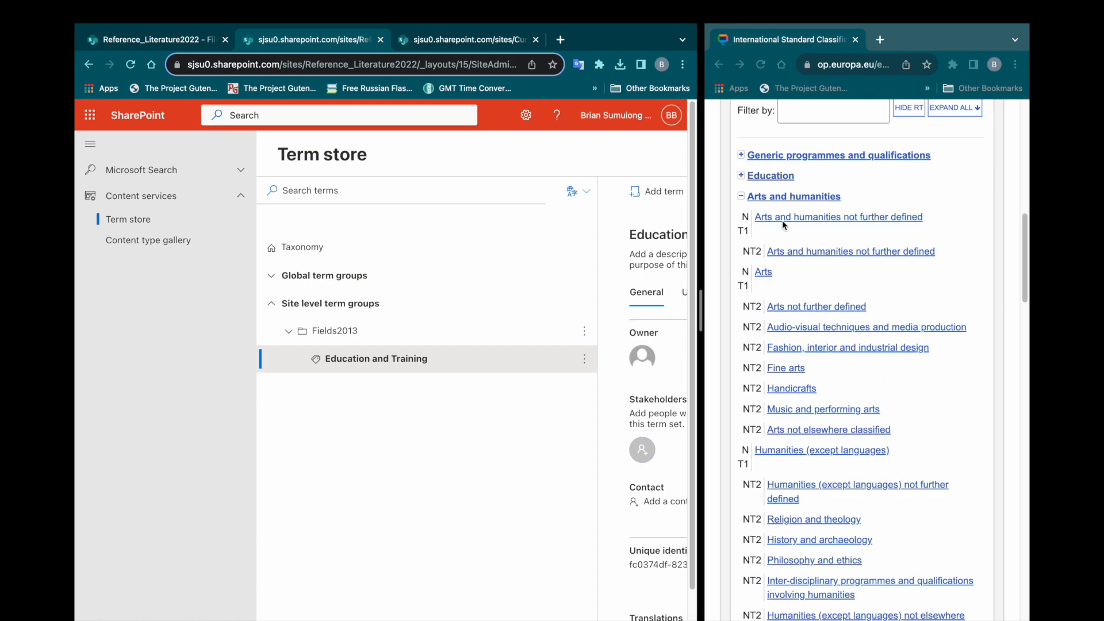
click(743, 198)
click(743, 196)
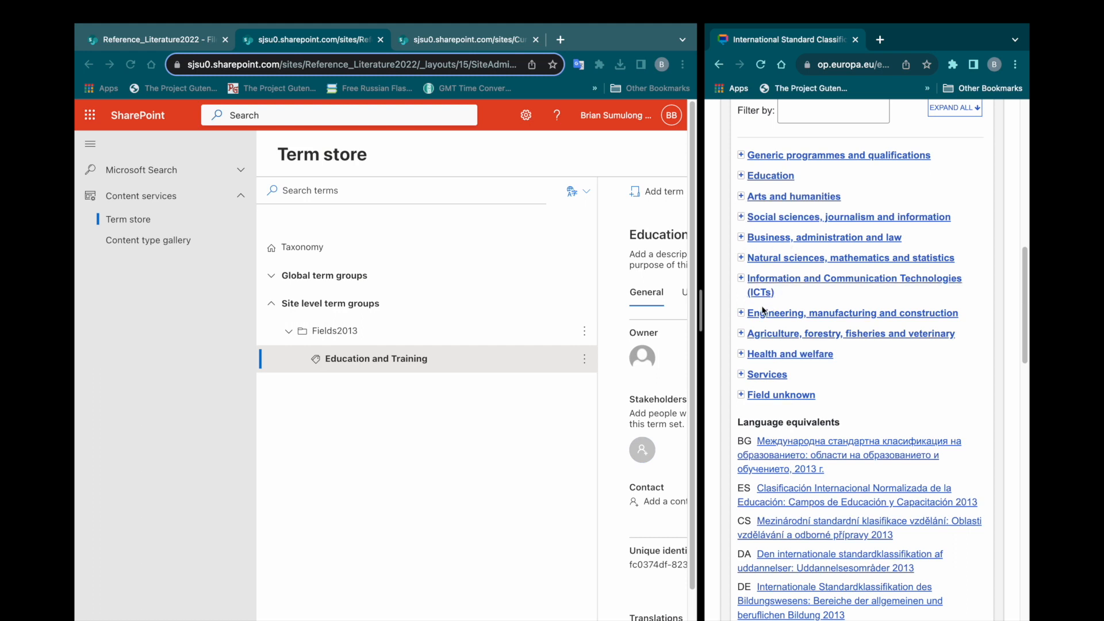
click(742, 313)
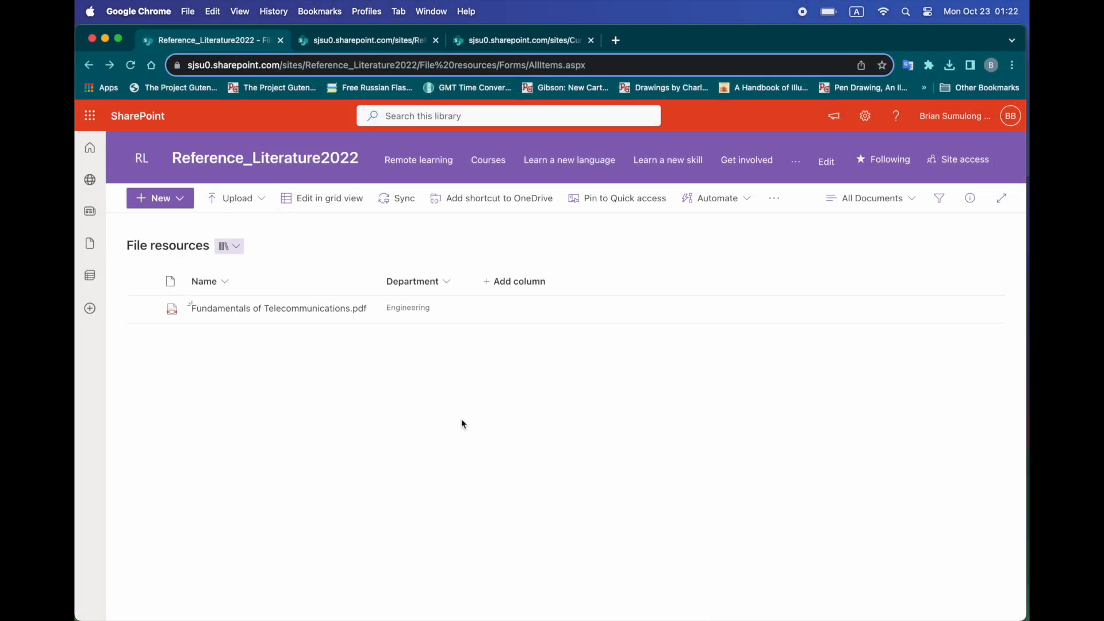
Start a new managed metadata column named Education Fields in the File resources library.
click(505, 282)
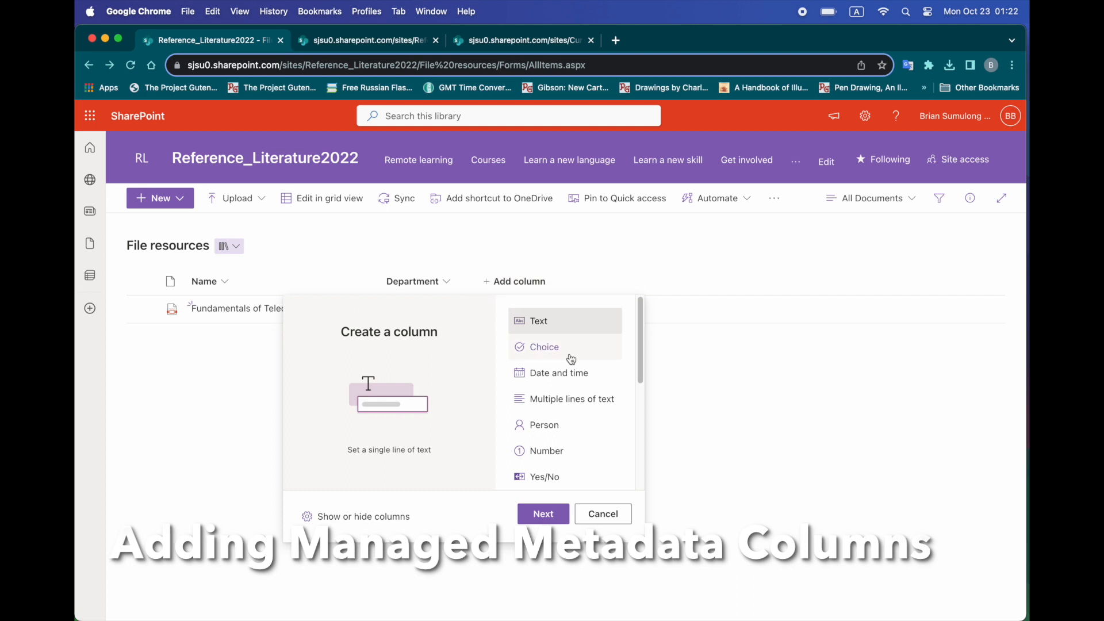
scroll(600, 438, down, 1)
scroll(600, 438, down, 5)
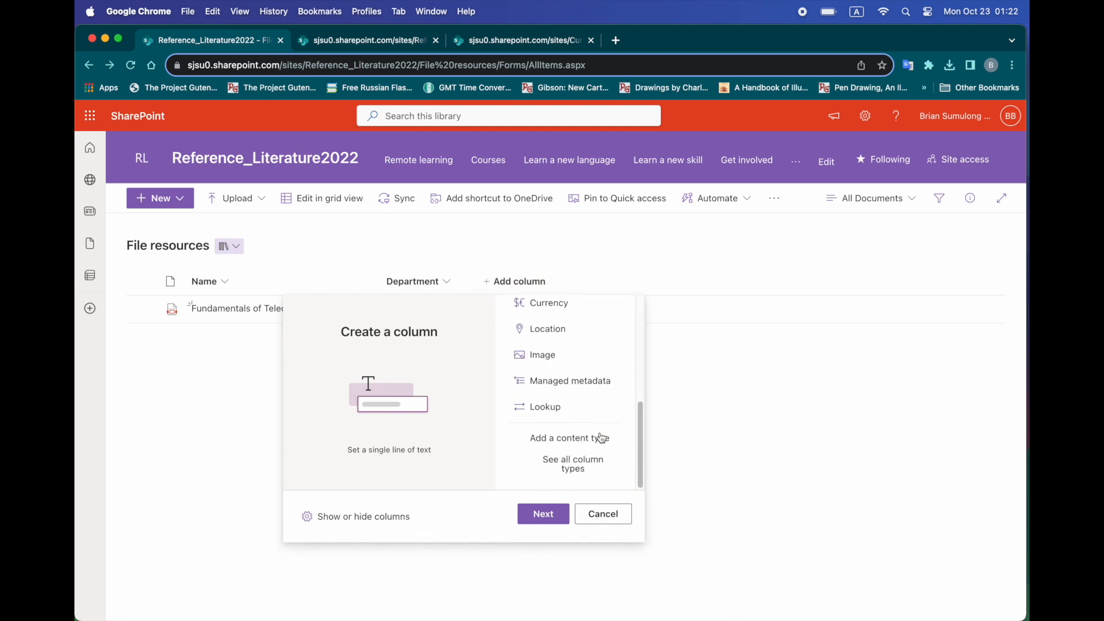
click(586, 382)
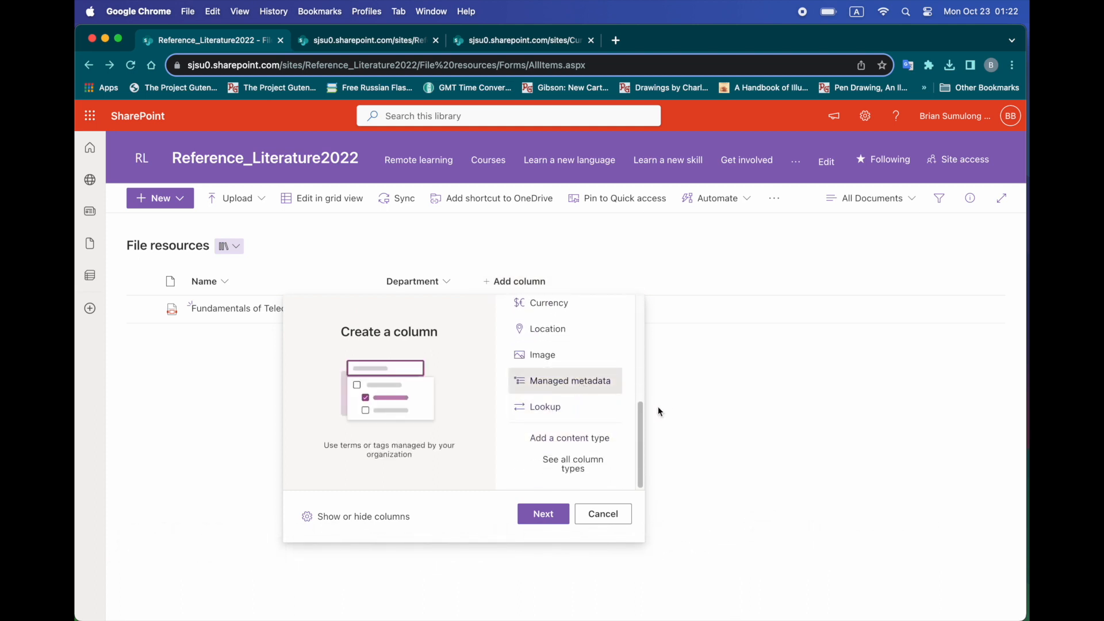
click(531, 514)
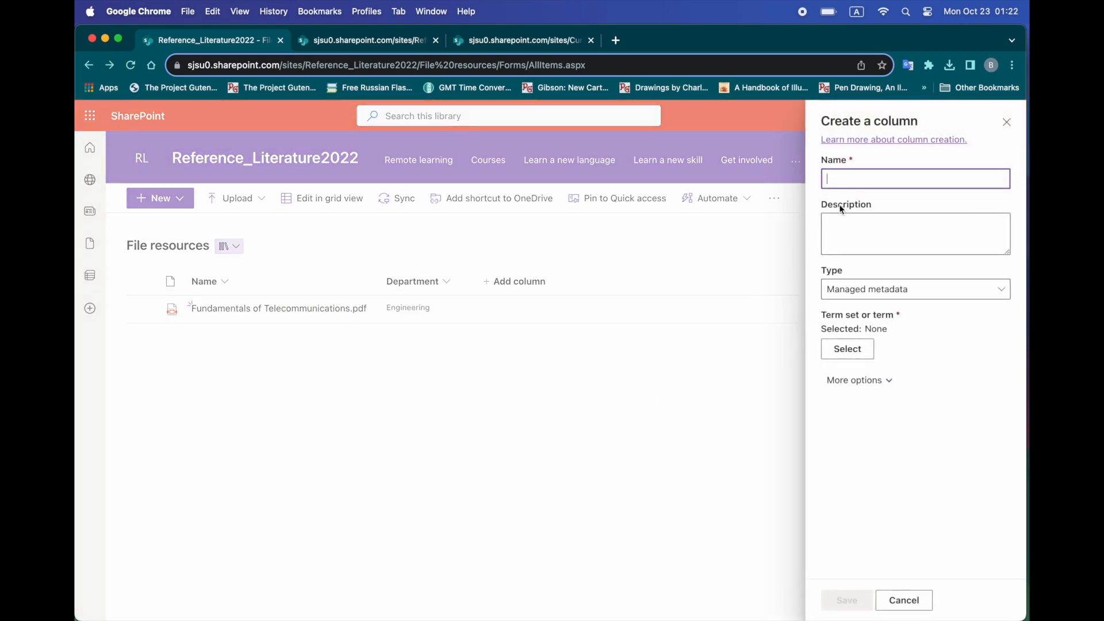
text(Education Fields)
click(868, 295)
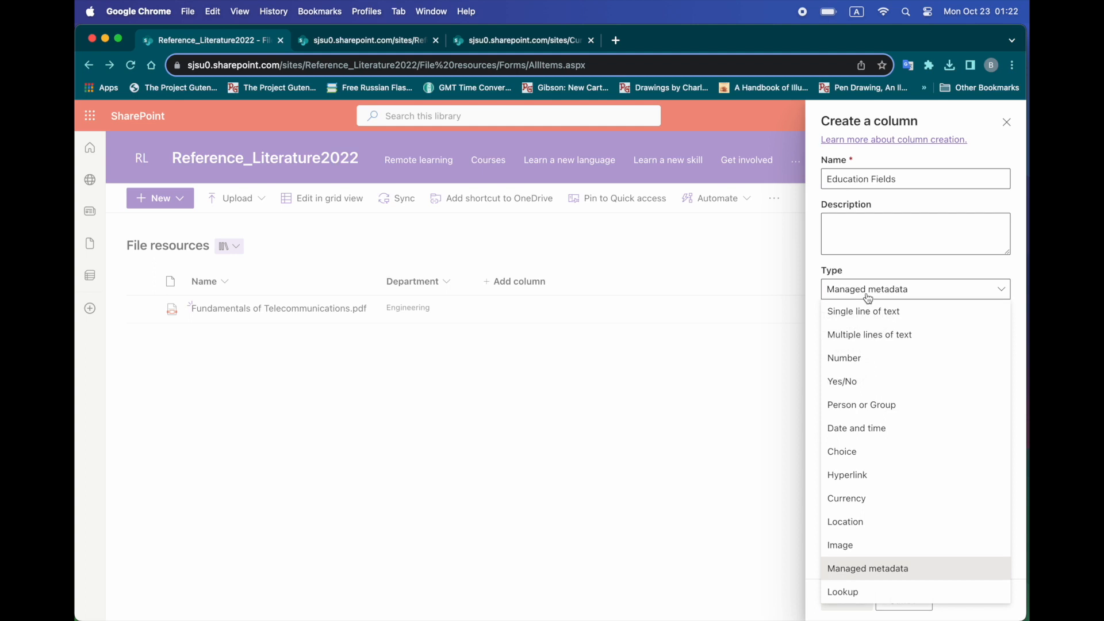
click(888, 573)
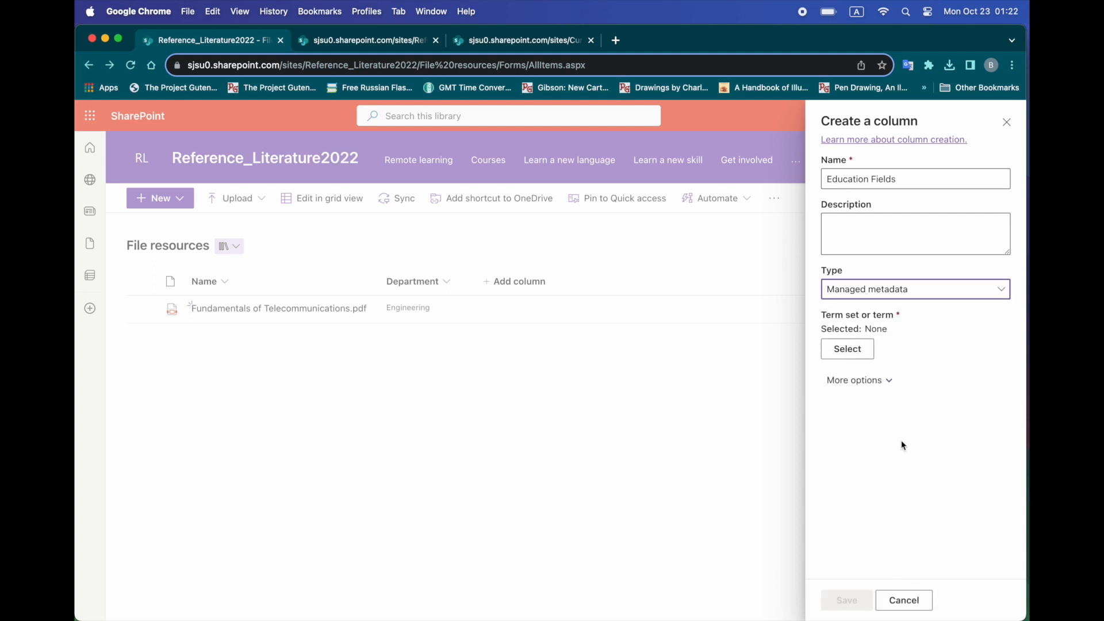
Link the Education Fields column to the Education and Training term set under Fields2013 and save the column.
click(857, 352)
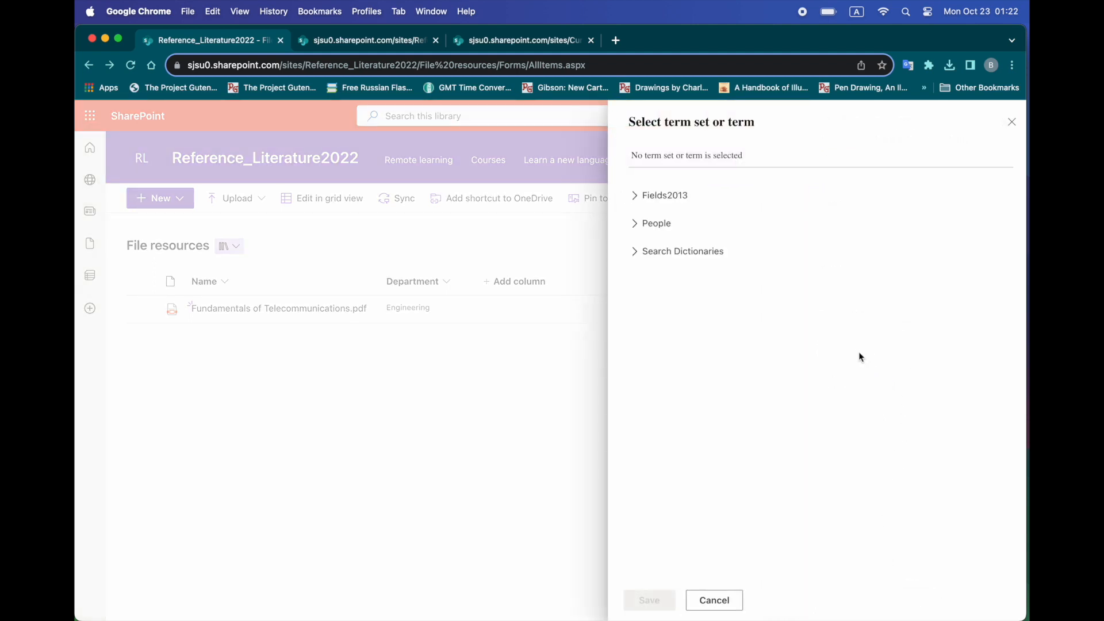
click(636, 196)
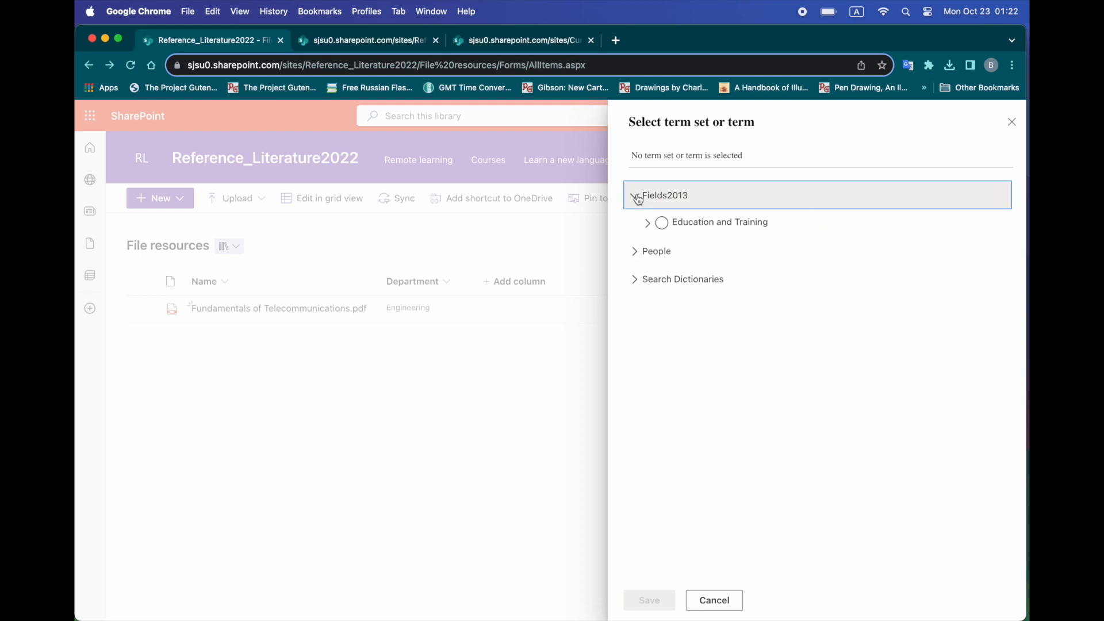
click(647, 225)
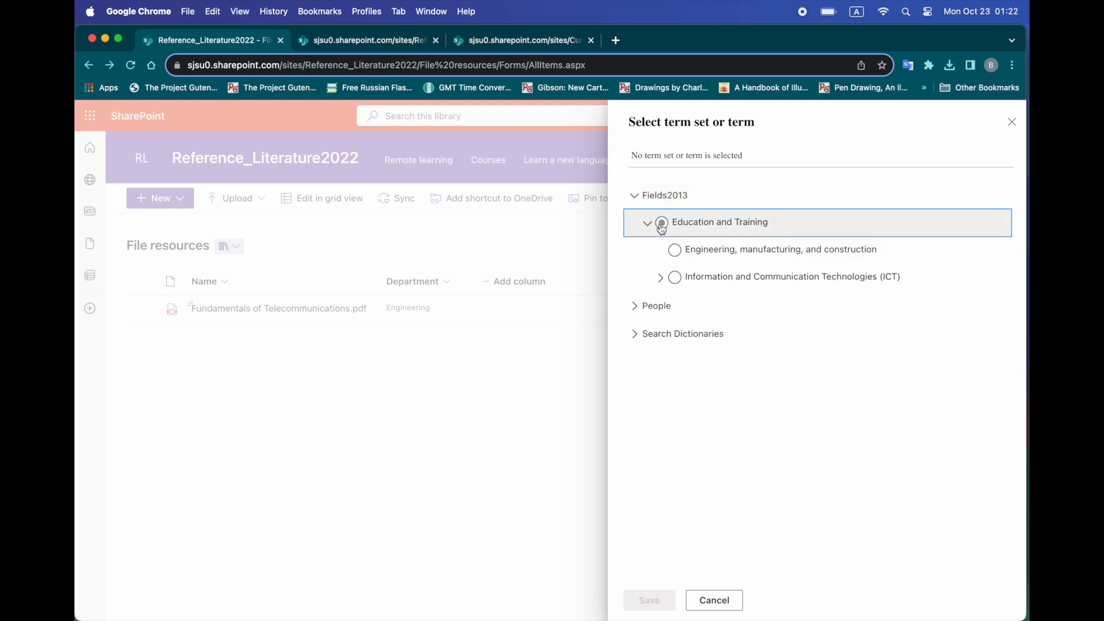
click(662, 223)
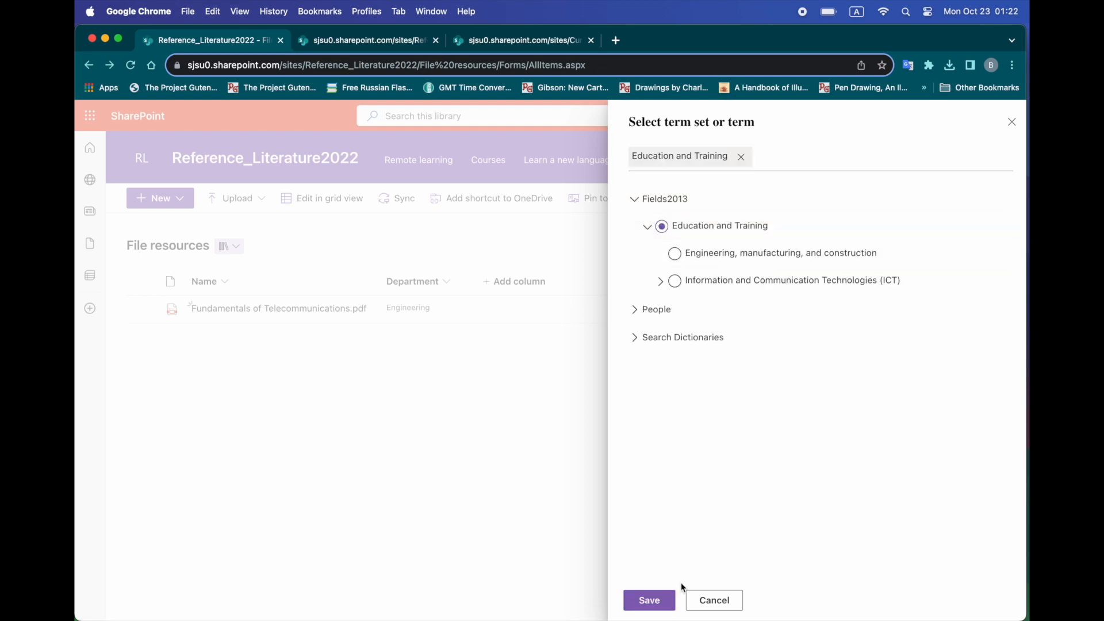
click(649, 600)
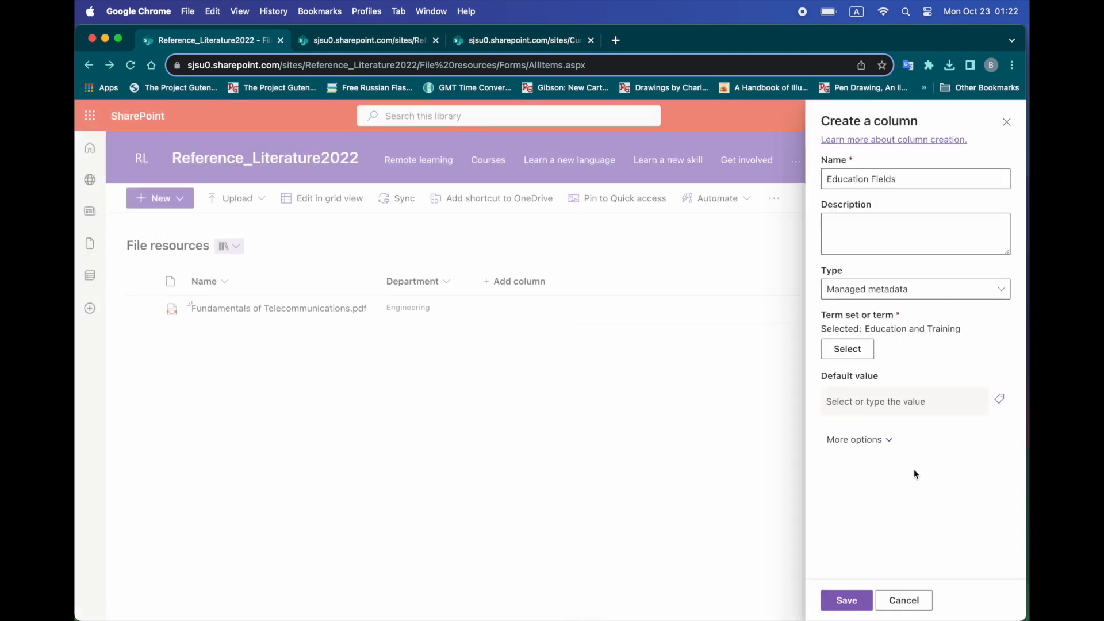
click(844, 598)
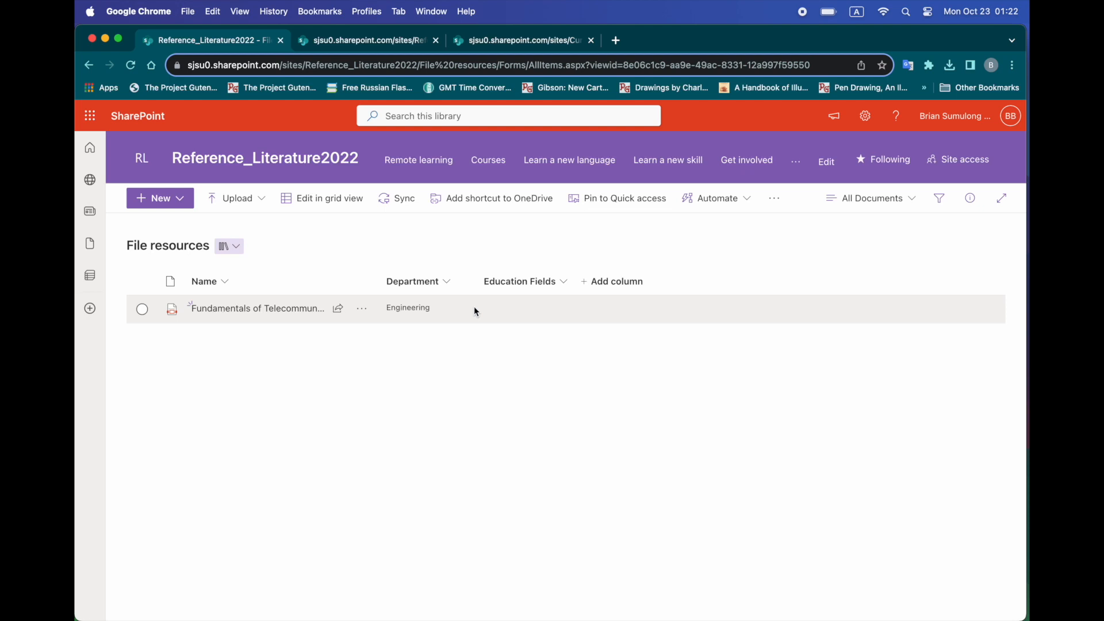
Set the Education Fields property of Fundamentals of Telecommunications.pdf to Engineering, manufacturing, and construction and close the file details.
click(361, 310)
click(411, 607)
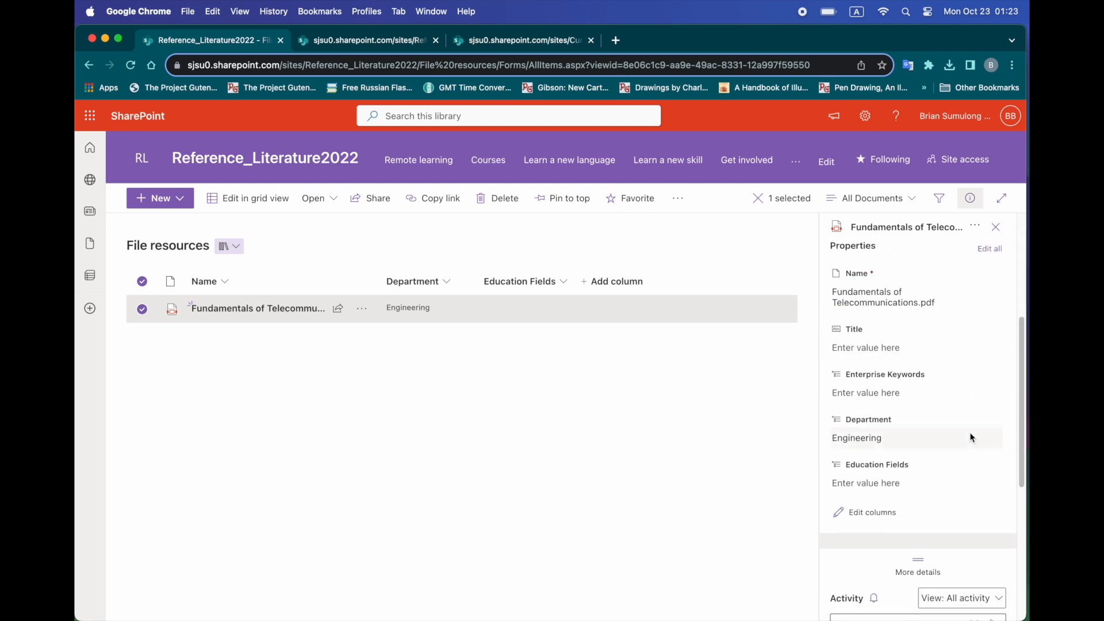
click(883, 486)
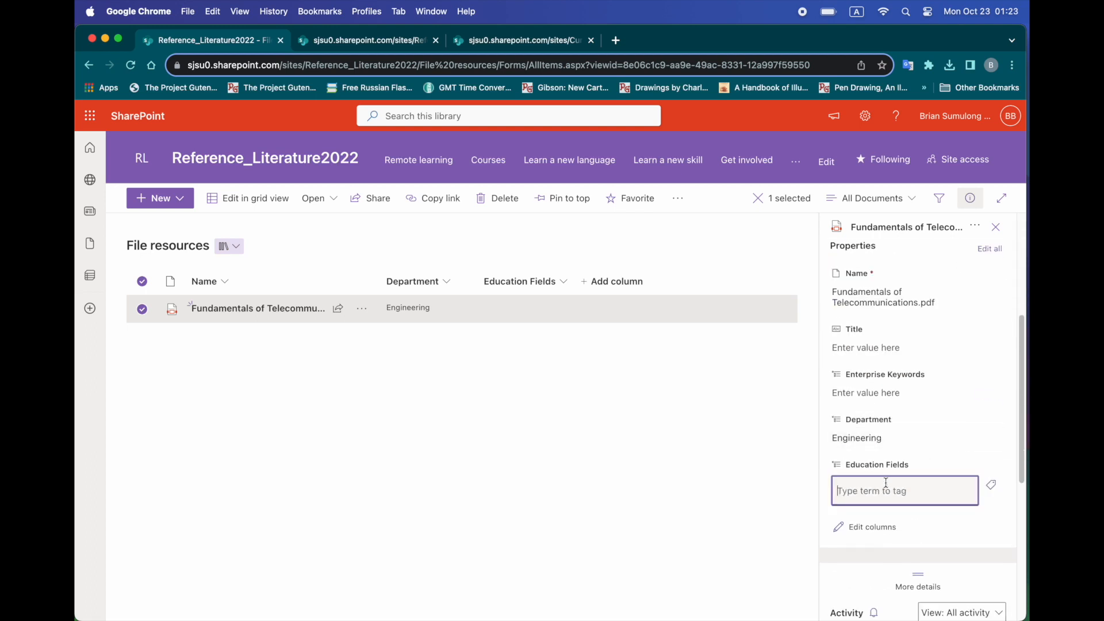
text(Engin)
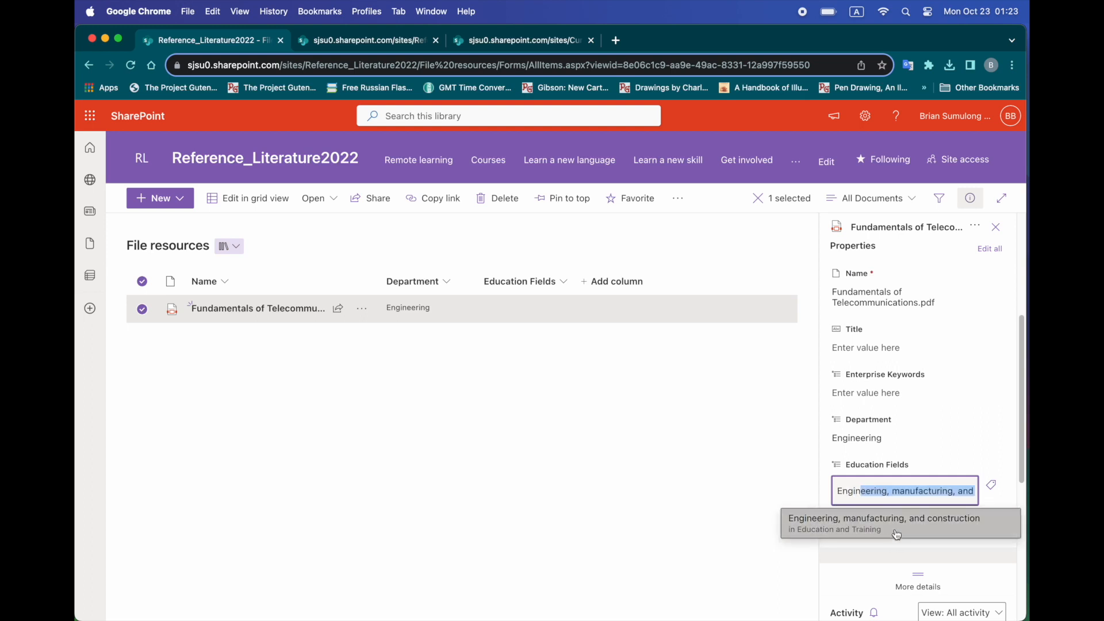
click(922, 510)
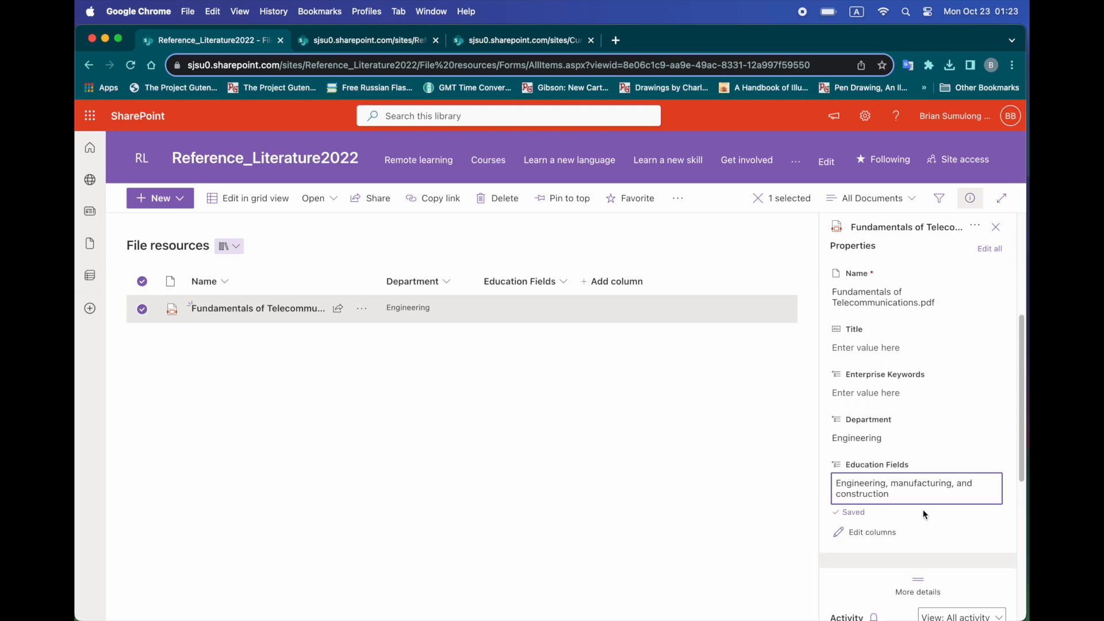
click(676, 454)
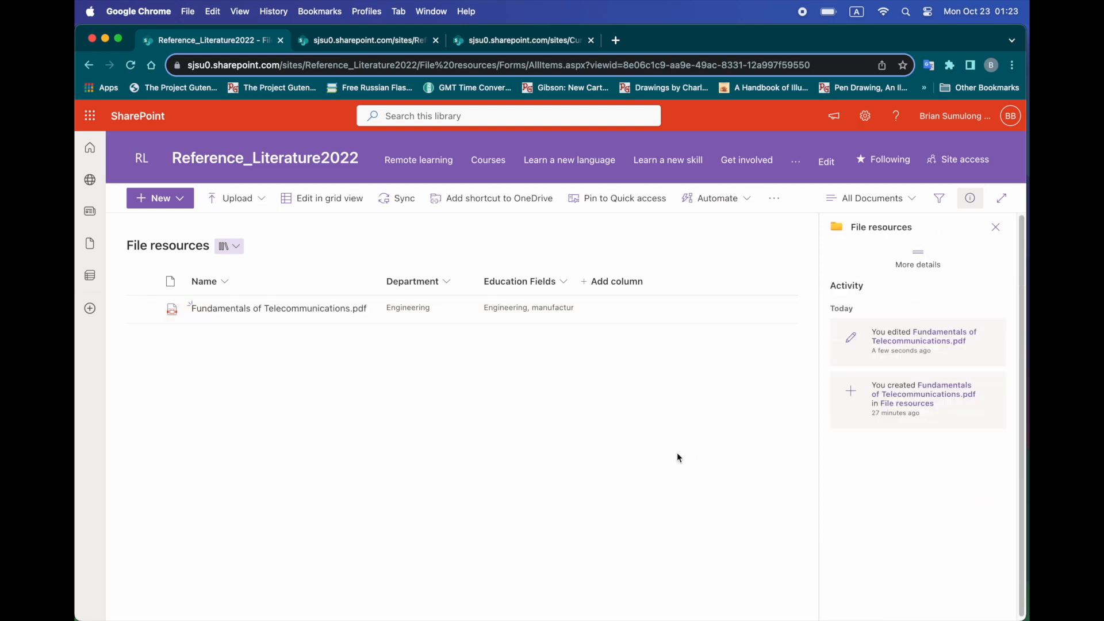
click(990, 234)
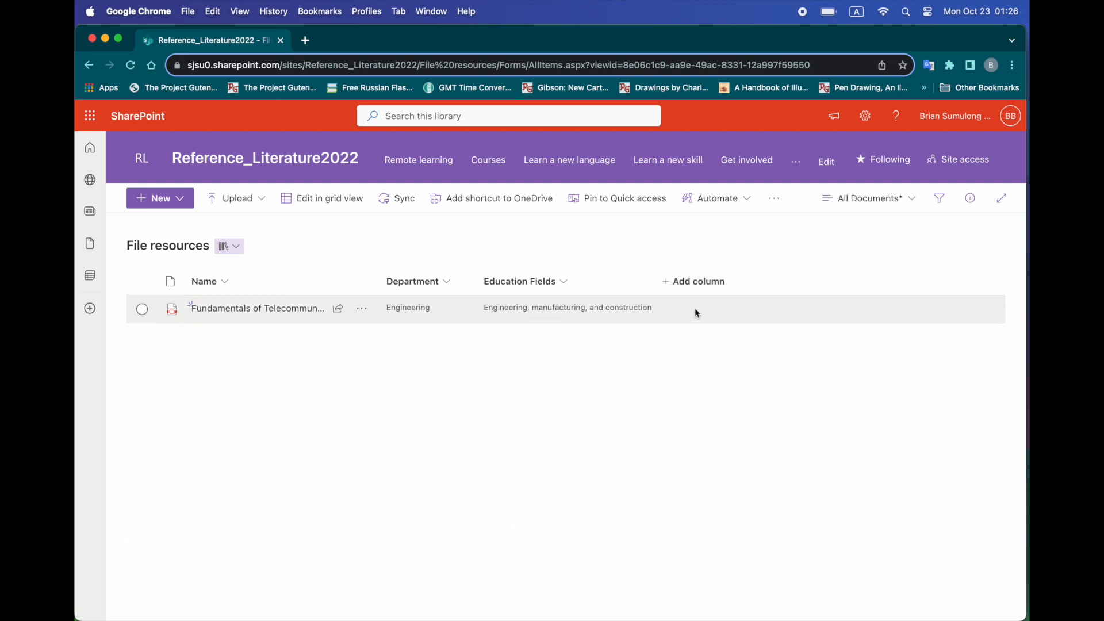
Start a new single line of text column named Tags in the File resources library.
click(715, 288)
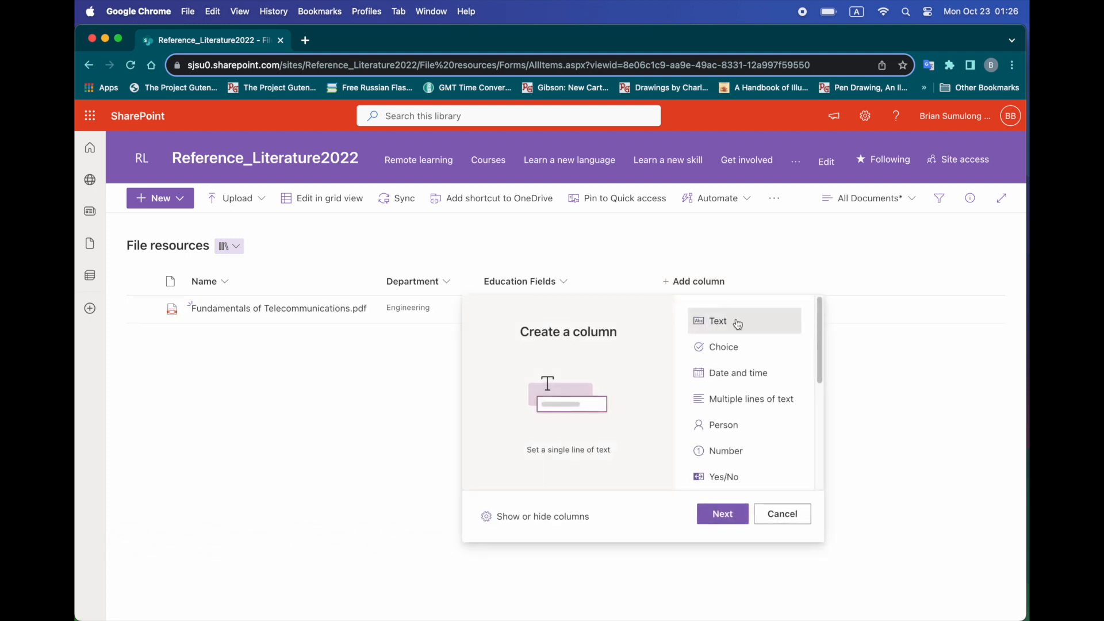
scroll(777, 460, down, 3)
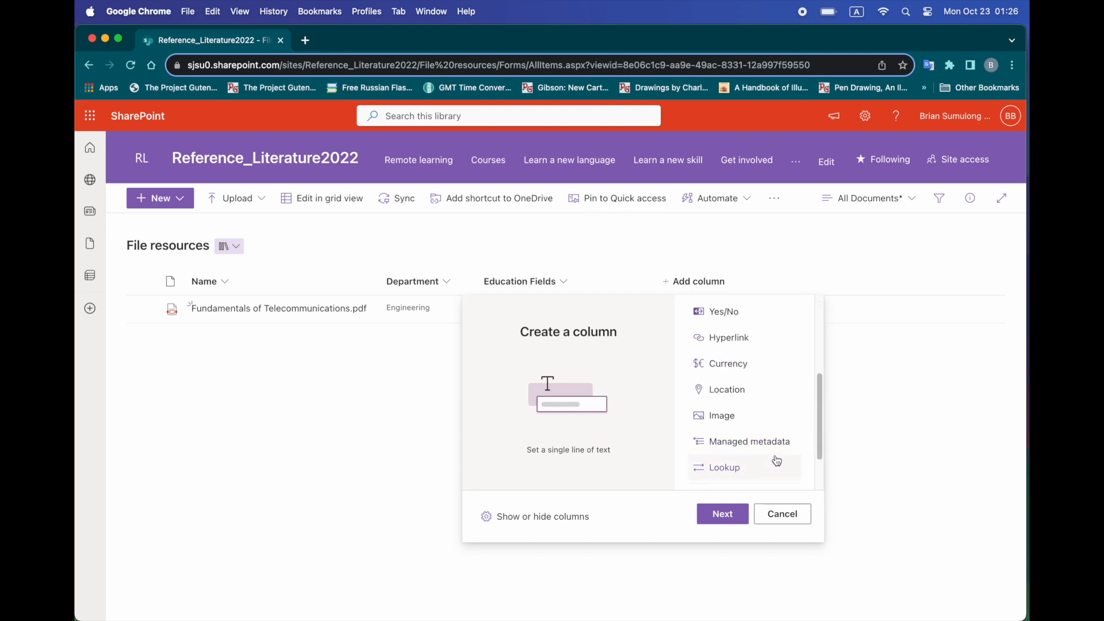
scroll(777, 461, up, 2)
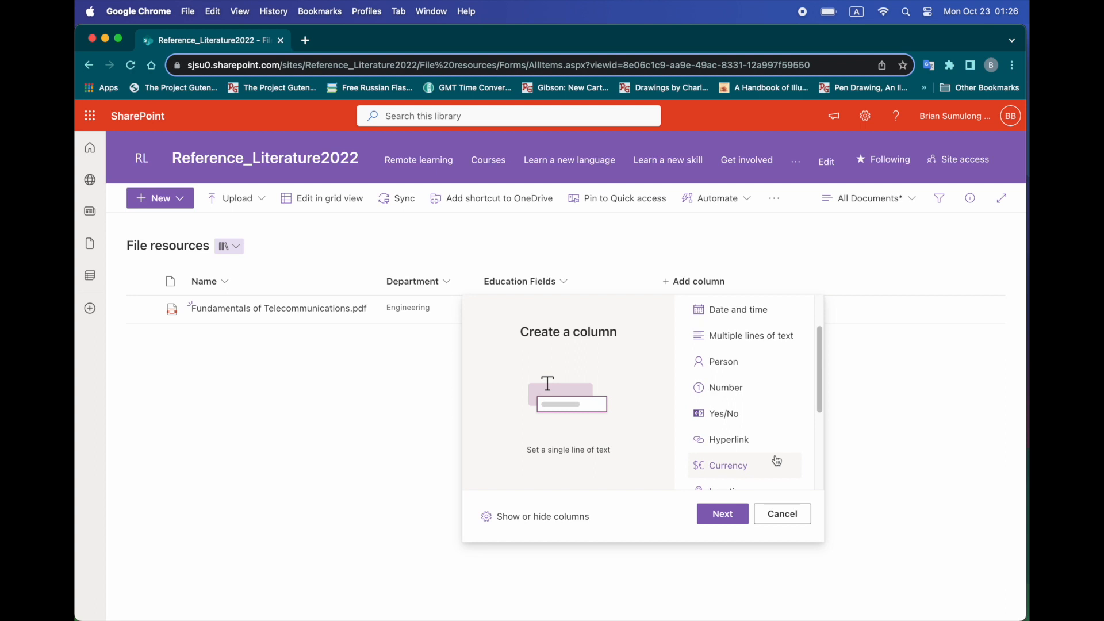
scroll(776, 460, up, 2)
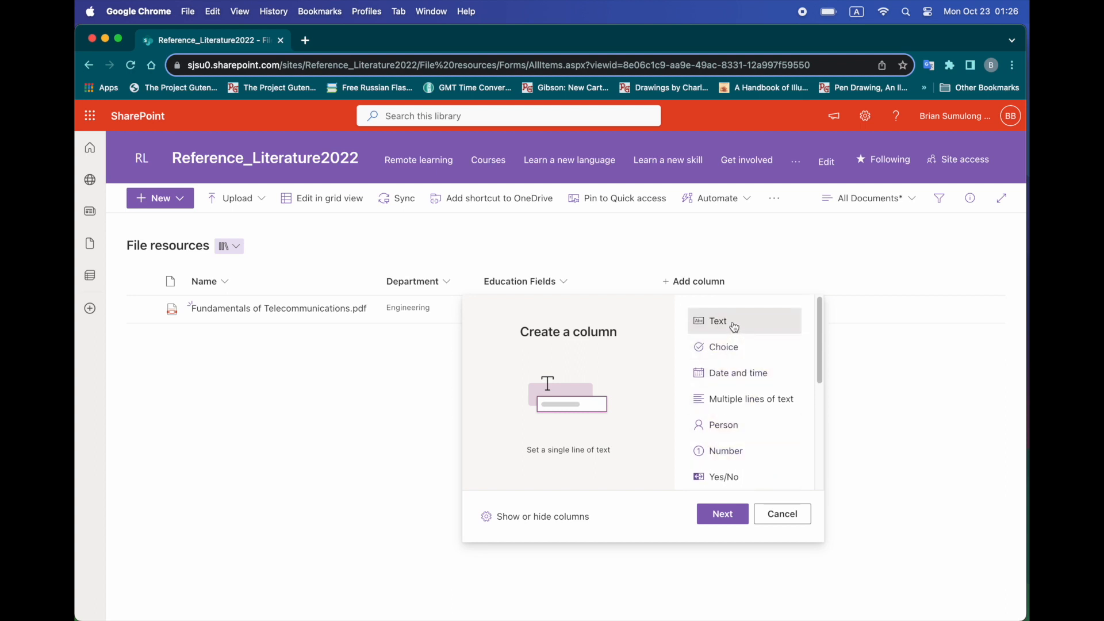
click(731, 510)
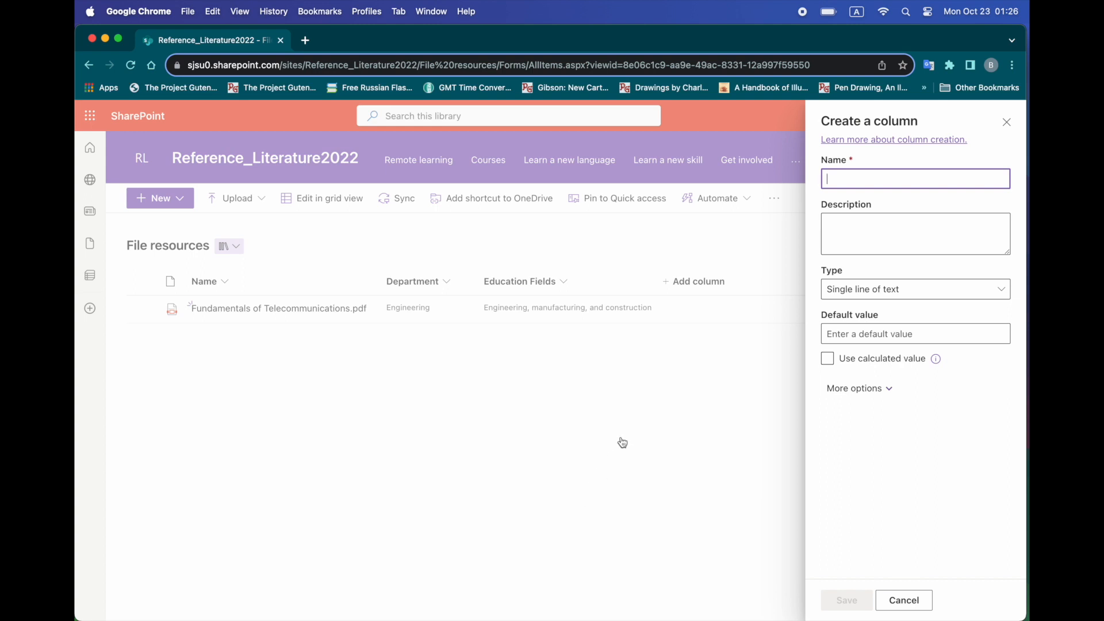
text(Fo)
key(BackSpace)
key(BackSpace)
text(User-de)
key(BackSpace)
key(BackSpace)
key(BackSpace)
key(BackSpace)
key(BackSpace)
key(BackSpace)
text(Tags)
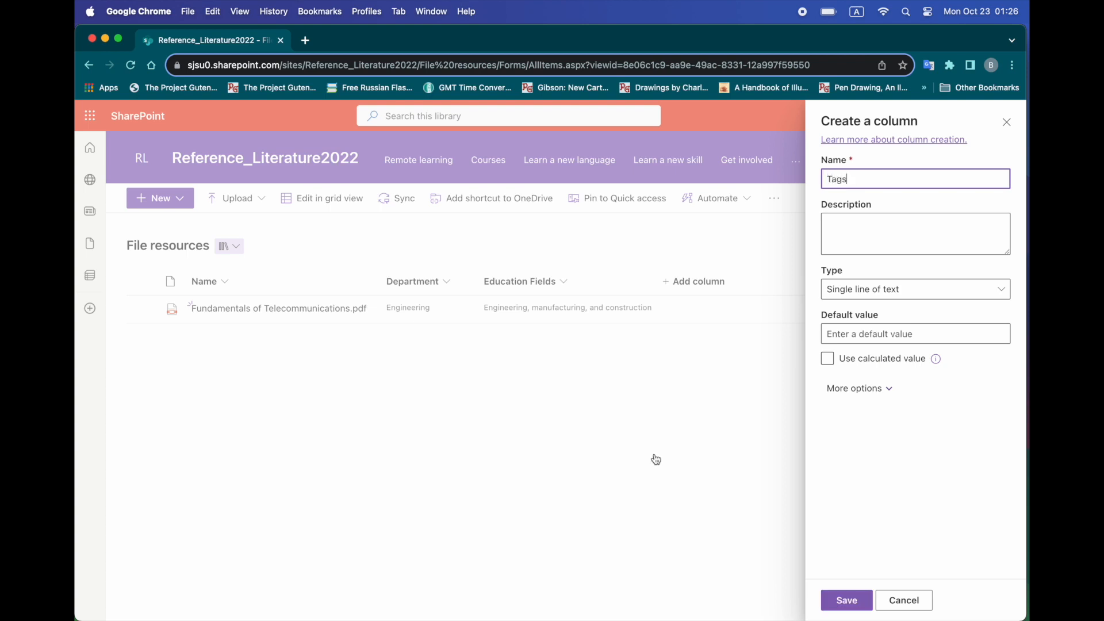
Describe the Tags column as "User-defined tags", review its additional options and save it.
click(859, 223)
text(User-defined tags)
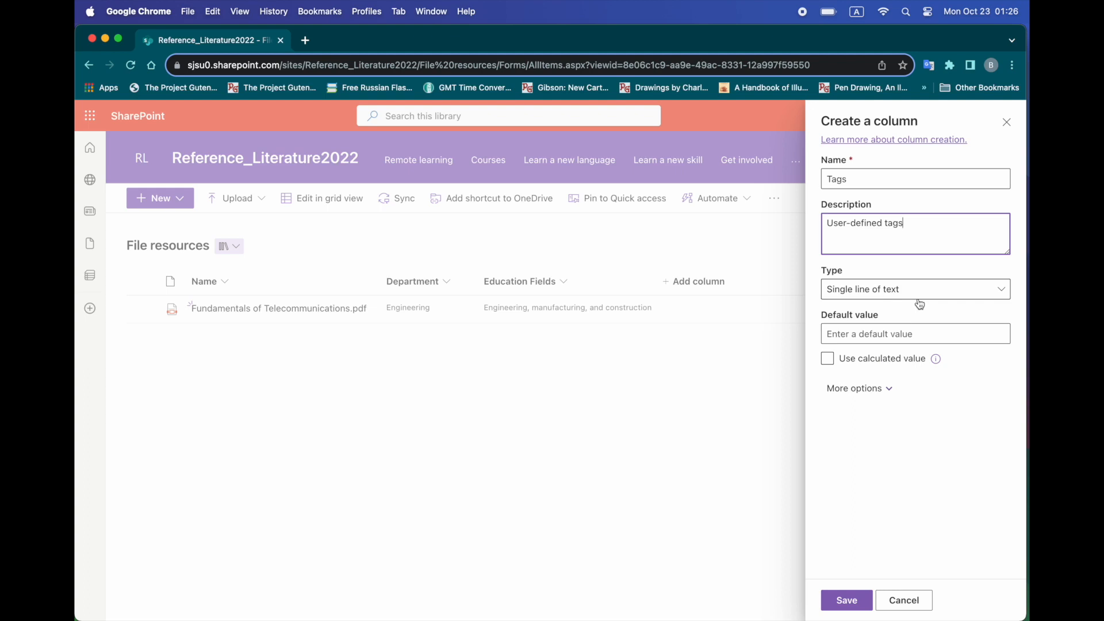
click(888, 389)
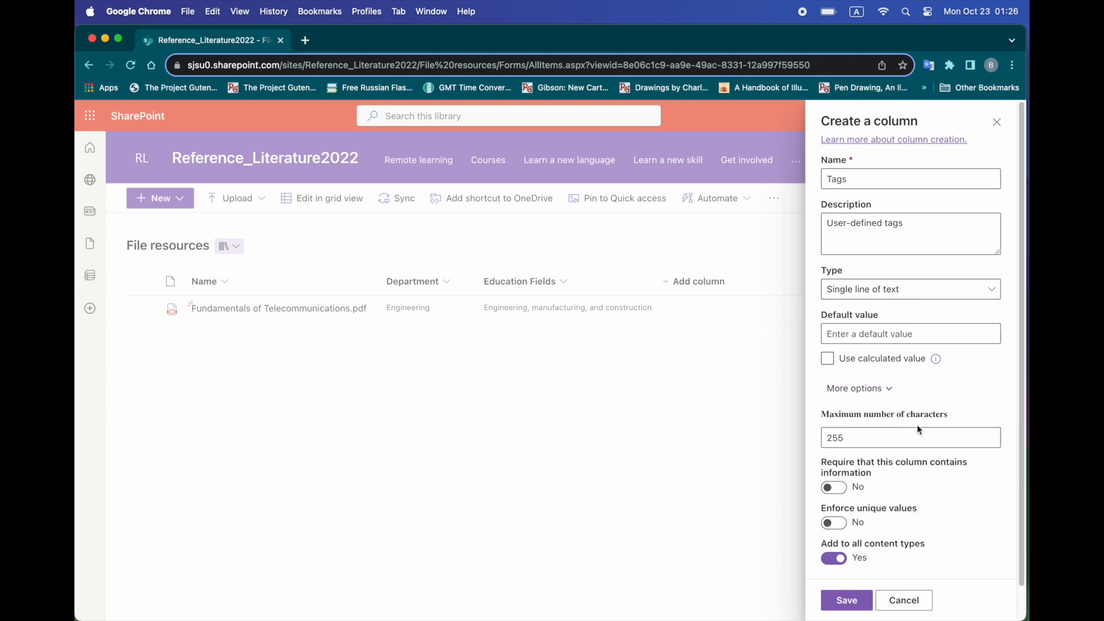
scroll(964, 490, down, 1)
scroll(890, 483, up, 1)
click(847, 601)
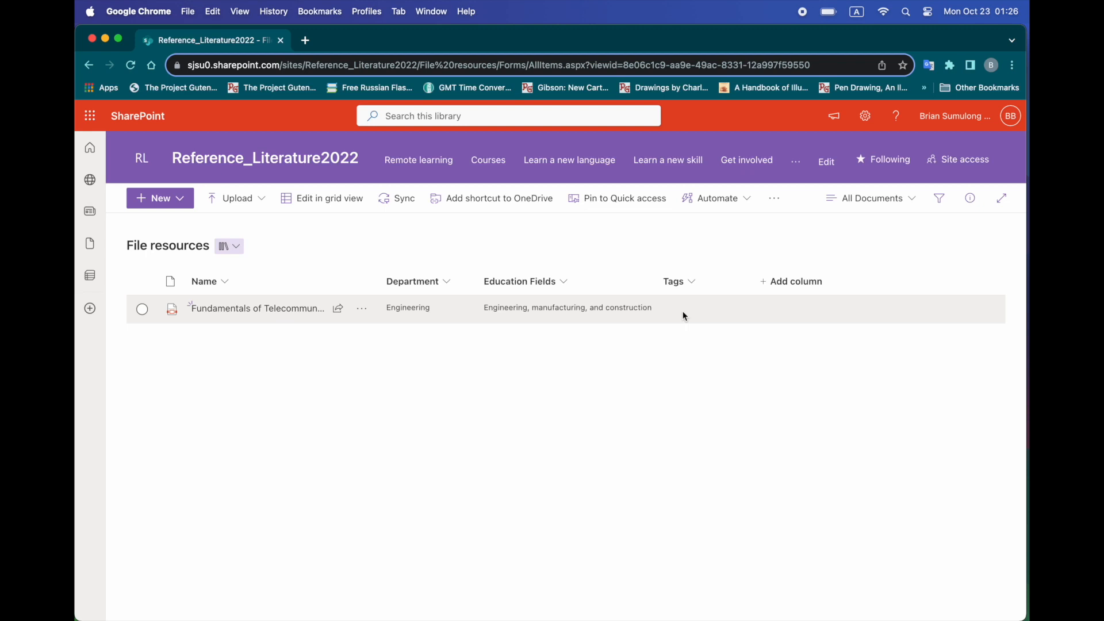
Set the Tags property of Fundamentals of Telecommunications.pdf to "Older edition" in the file details.
click(362, 315)
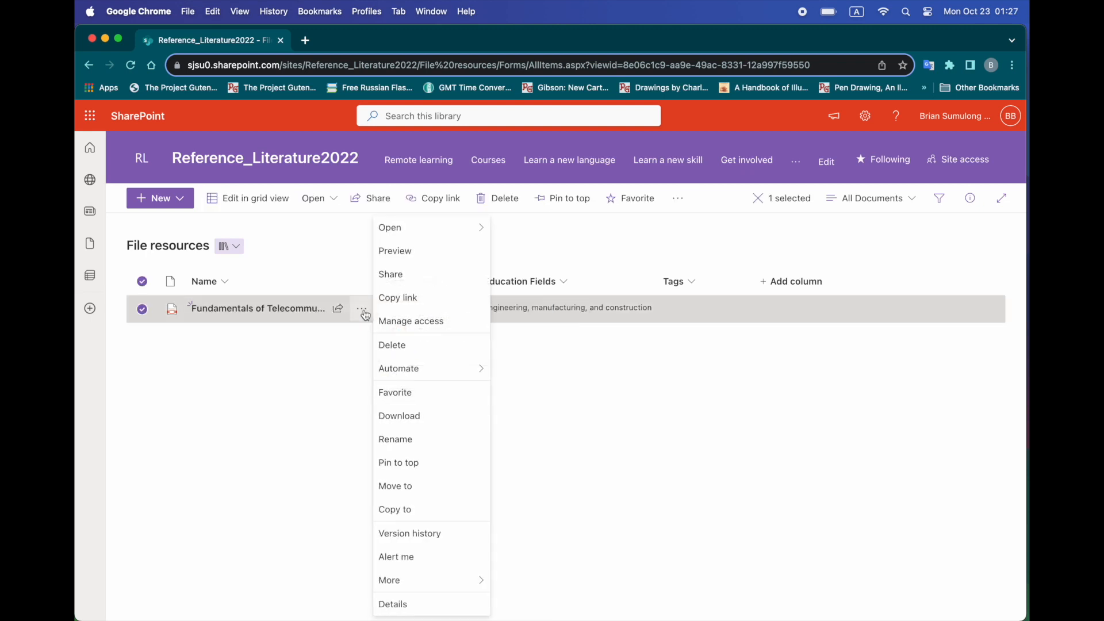
click(403, 613)
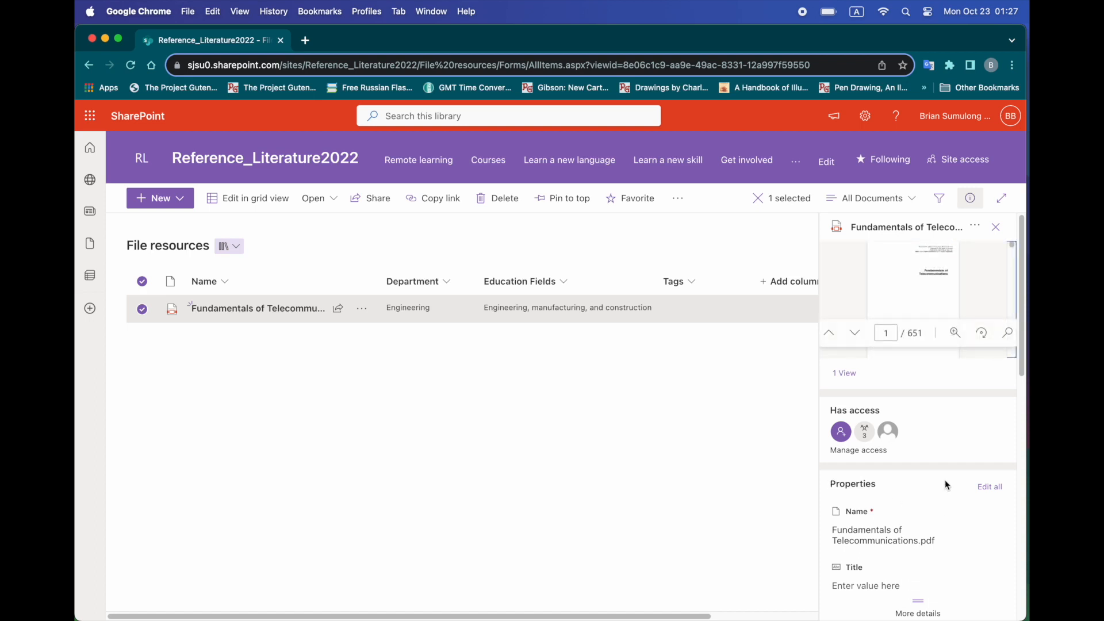
scroll(946, 485, down, 5)
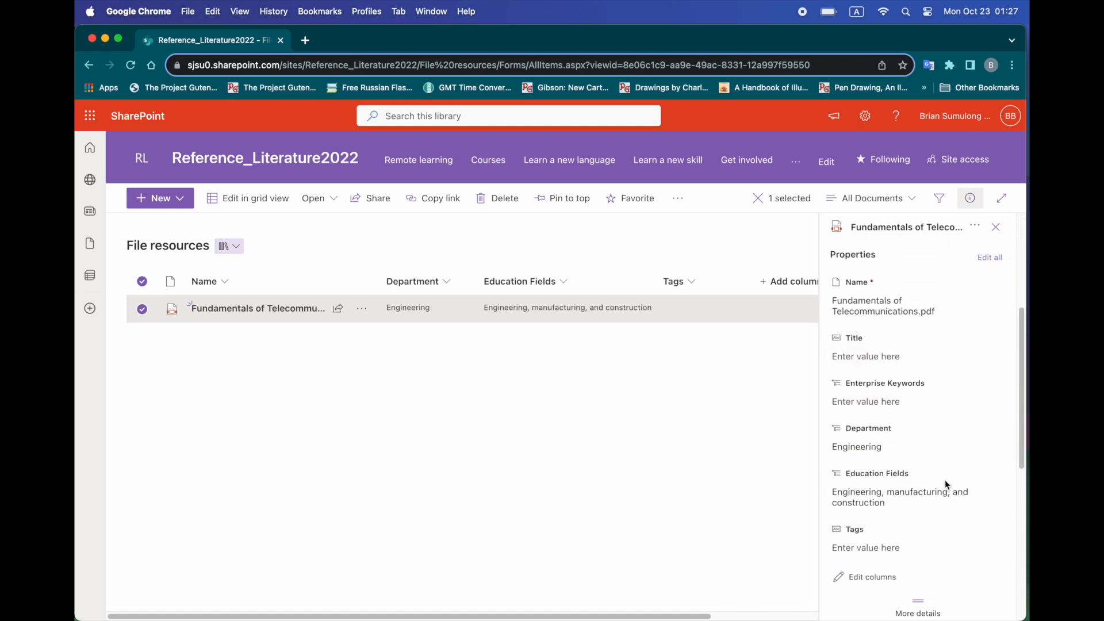
scroll(944, 481, down, 2)
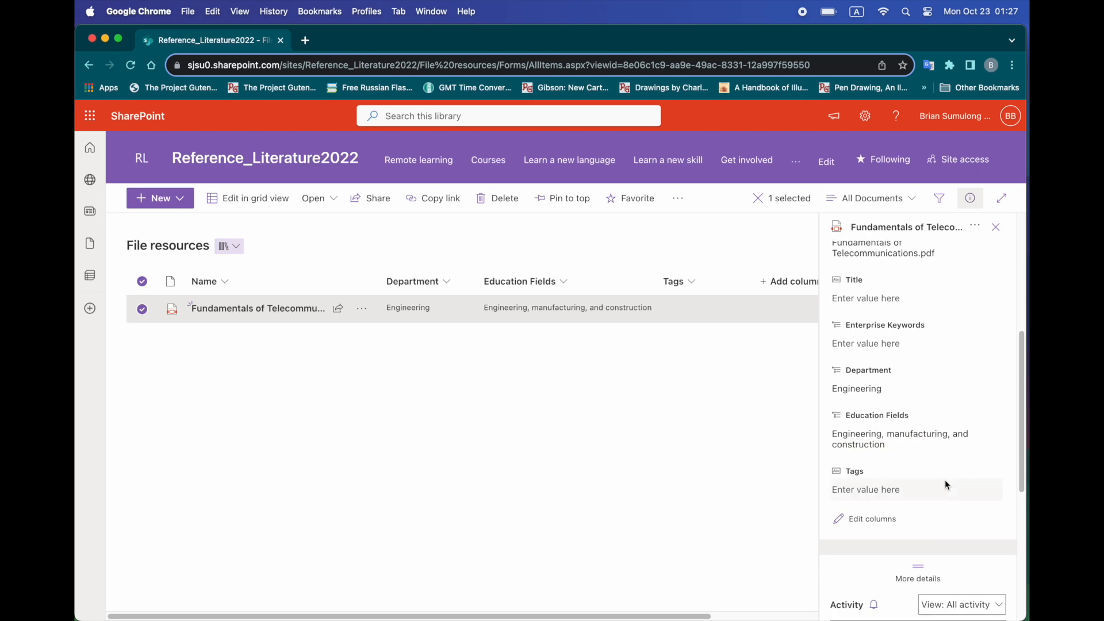
scroll(945, 484, down, 3)
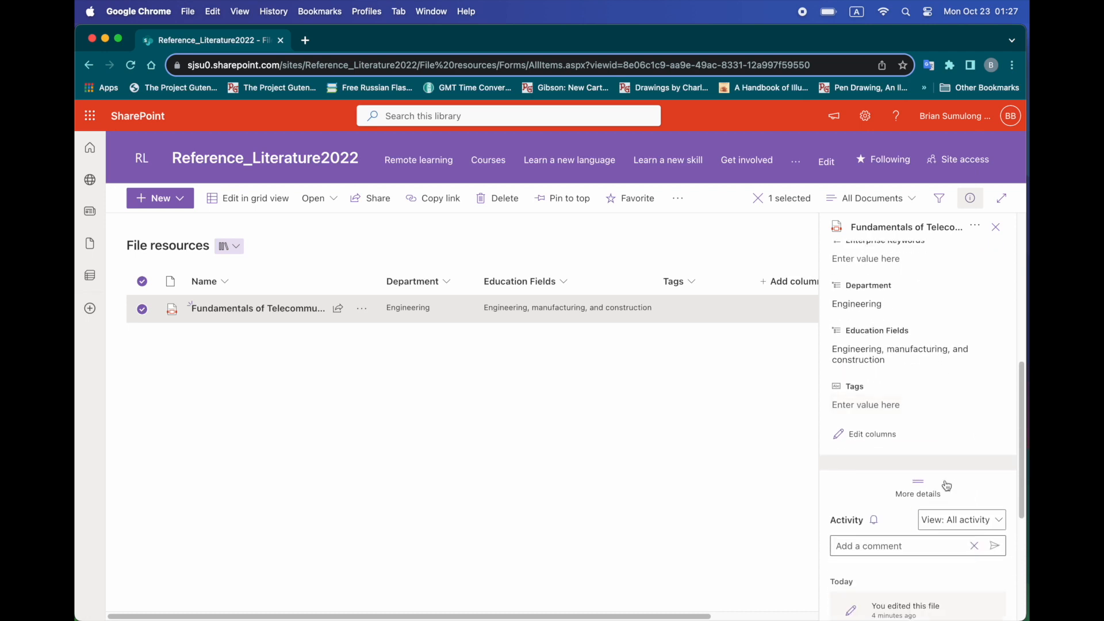
scroll(946, 486, down, 7)
scroll(944, 481, up, 8)
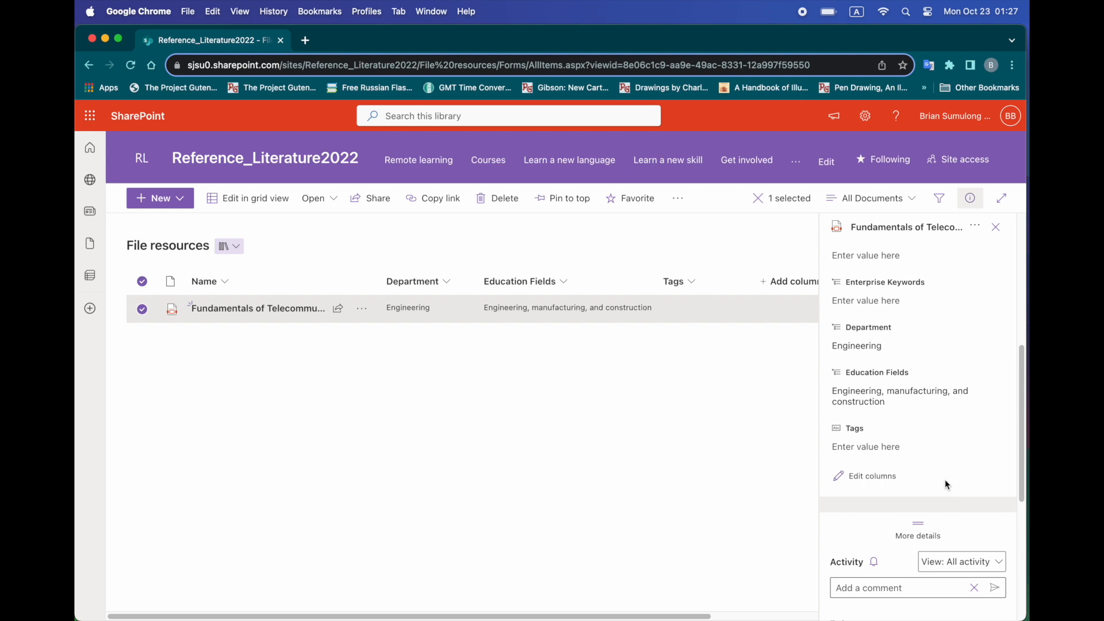
click(869, 448)
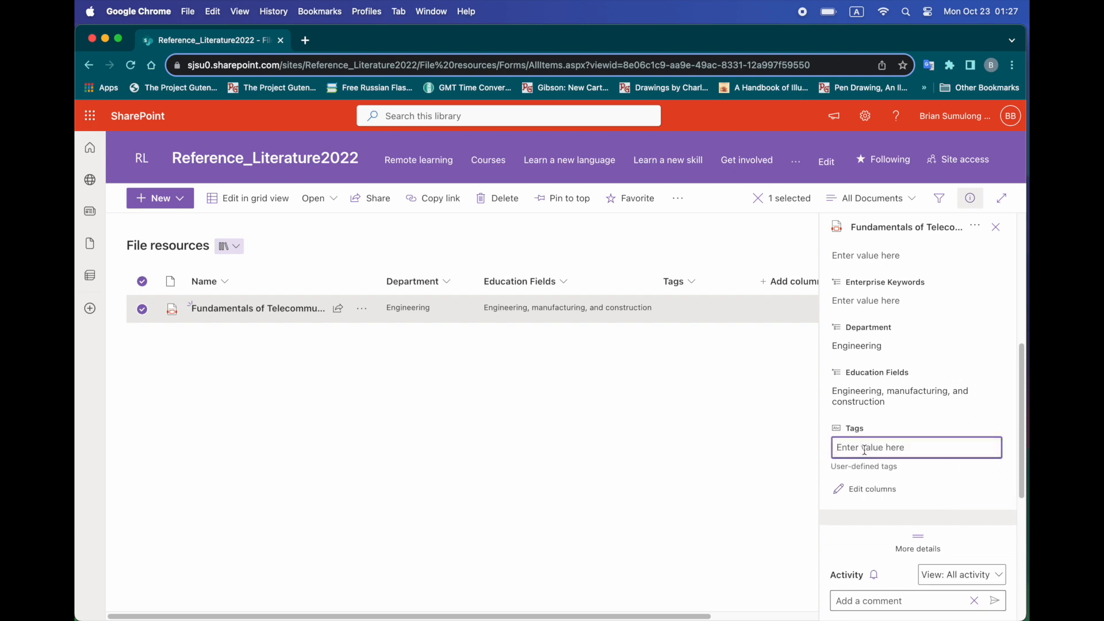
text(Obsolete)
key(BackSpace)
key(BackSpace)
key(BackSpace)
key(BackSpace)
key(BackSpace)
text(Older edition)
key(Return)
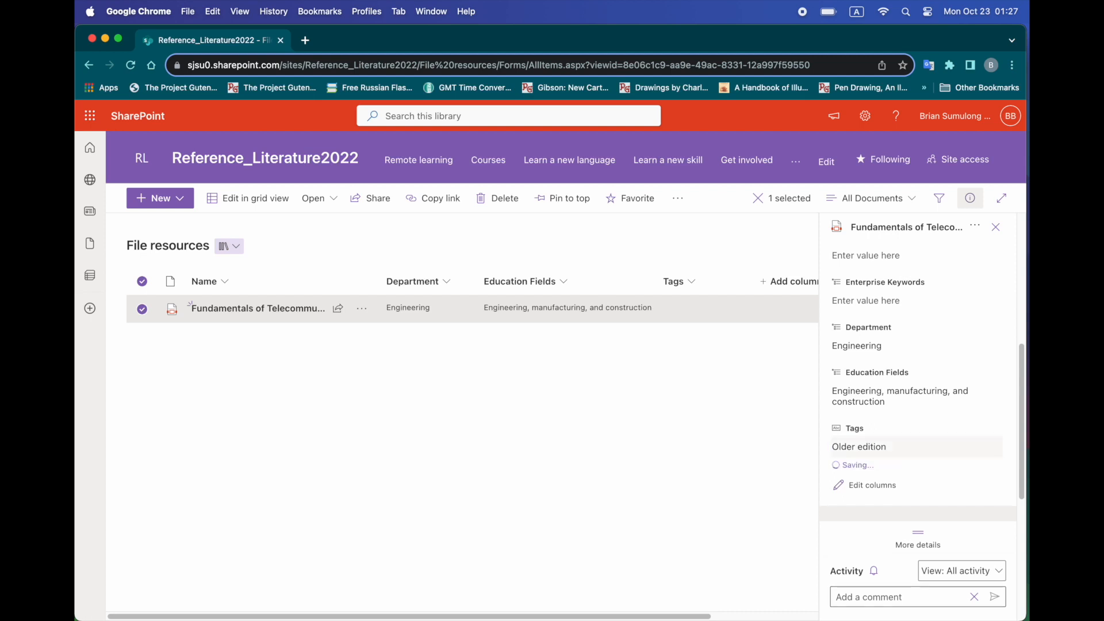
Deselect Fundamentals of Telecommunications.pdf and close the File resources details.
click(654, 406)
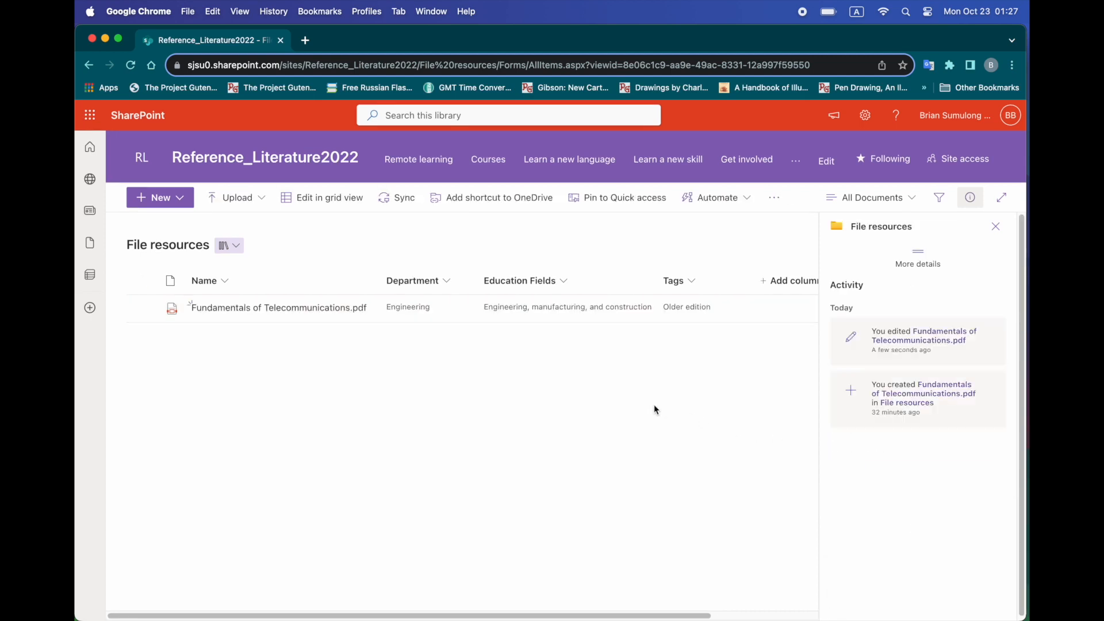
click(995, 226)
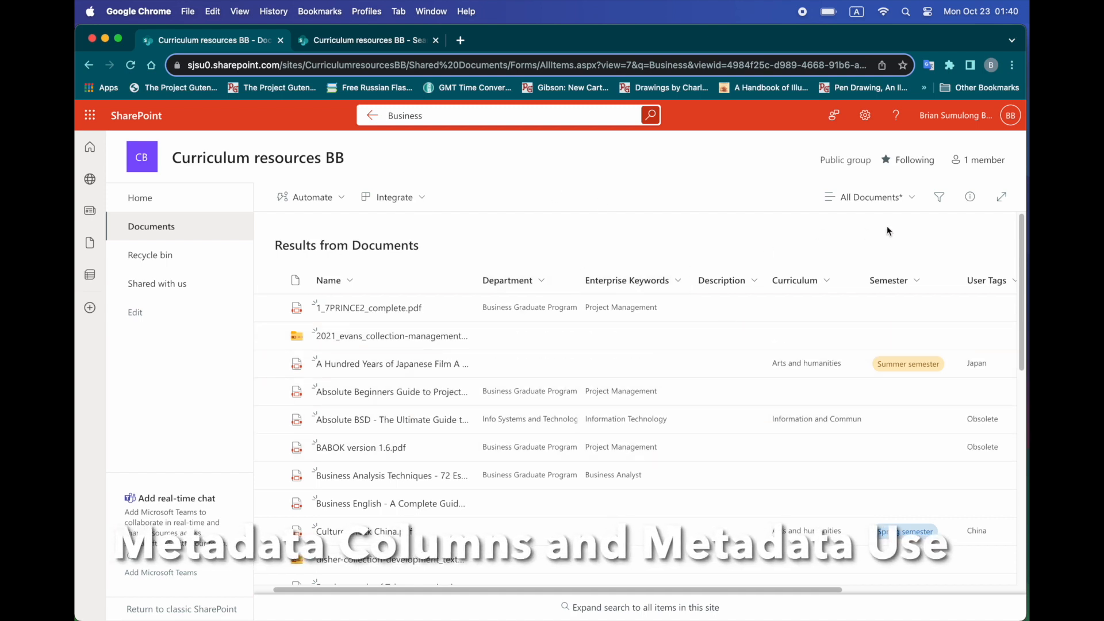
click(914, 198)
key(Escape)
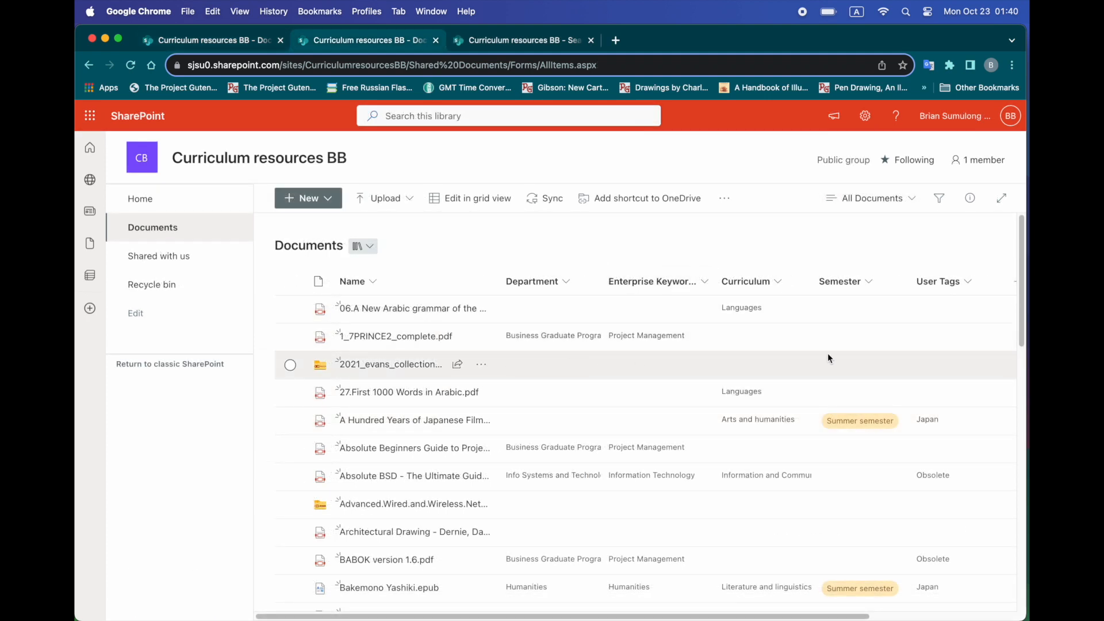
Group the Curriculum resources BB documents by Semester and look through the resulting semester groups.
click(871, 285)
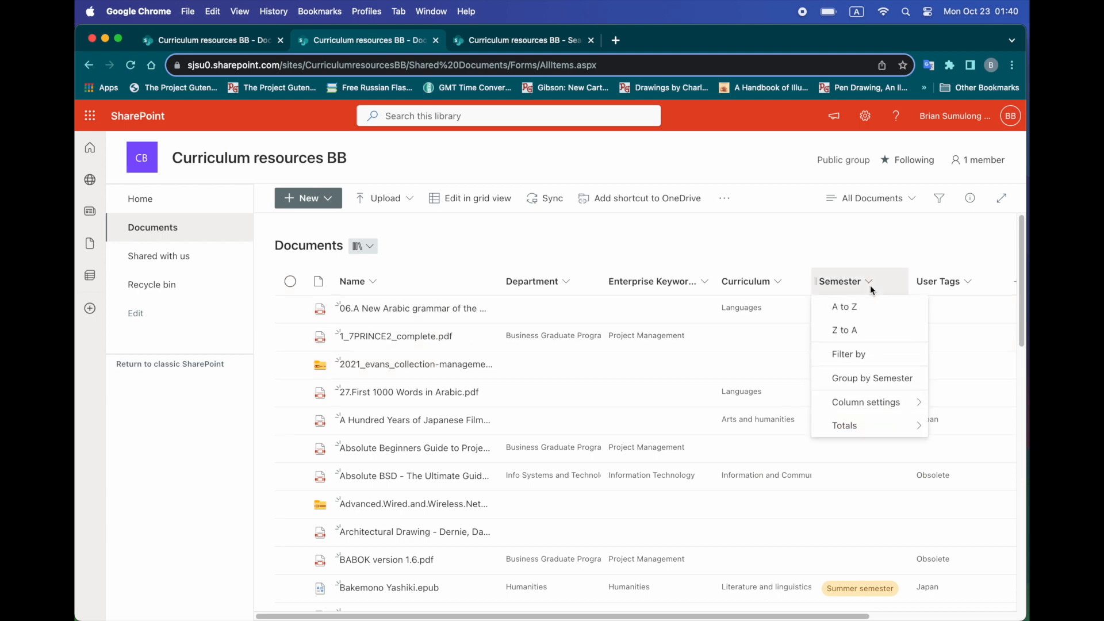
click(873, 378)
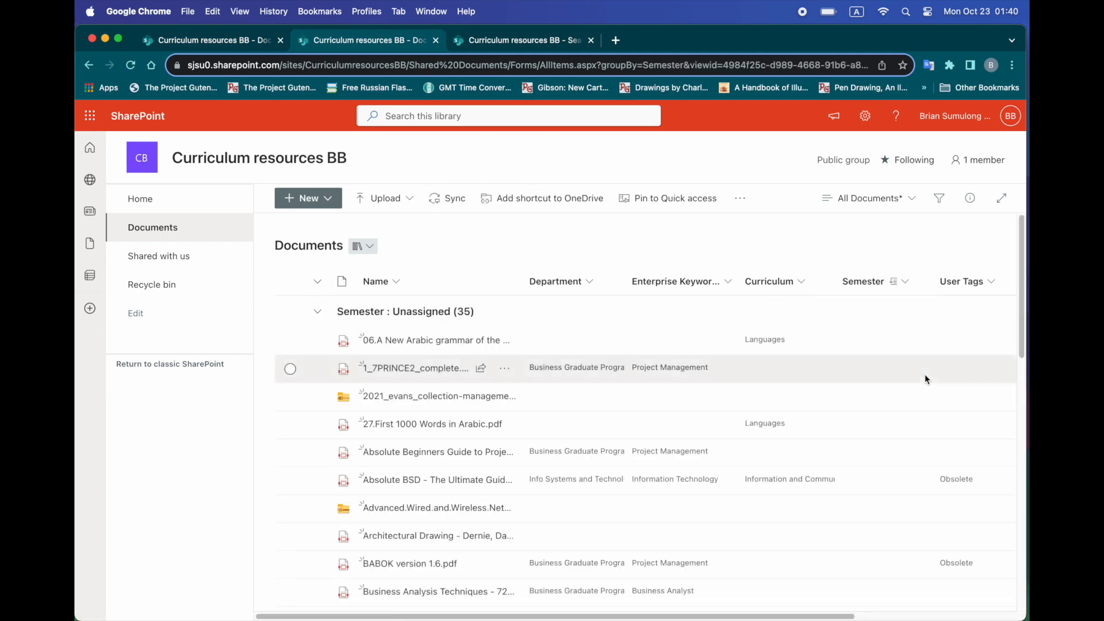
scroll(913, 441, down, 15)
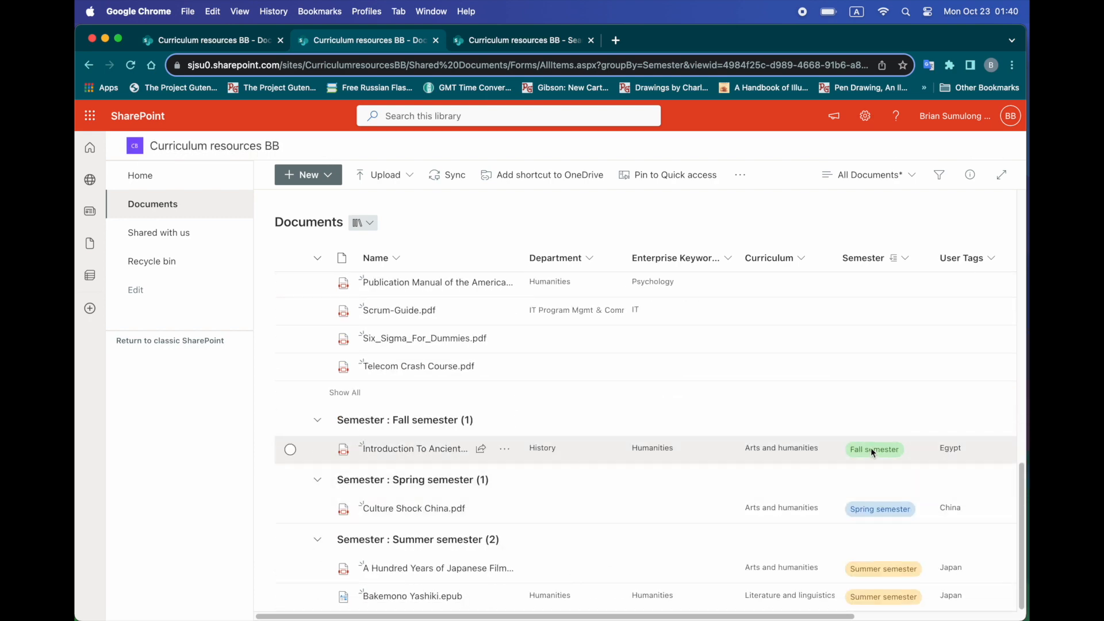
scroll(871, 447, up, 15)
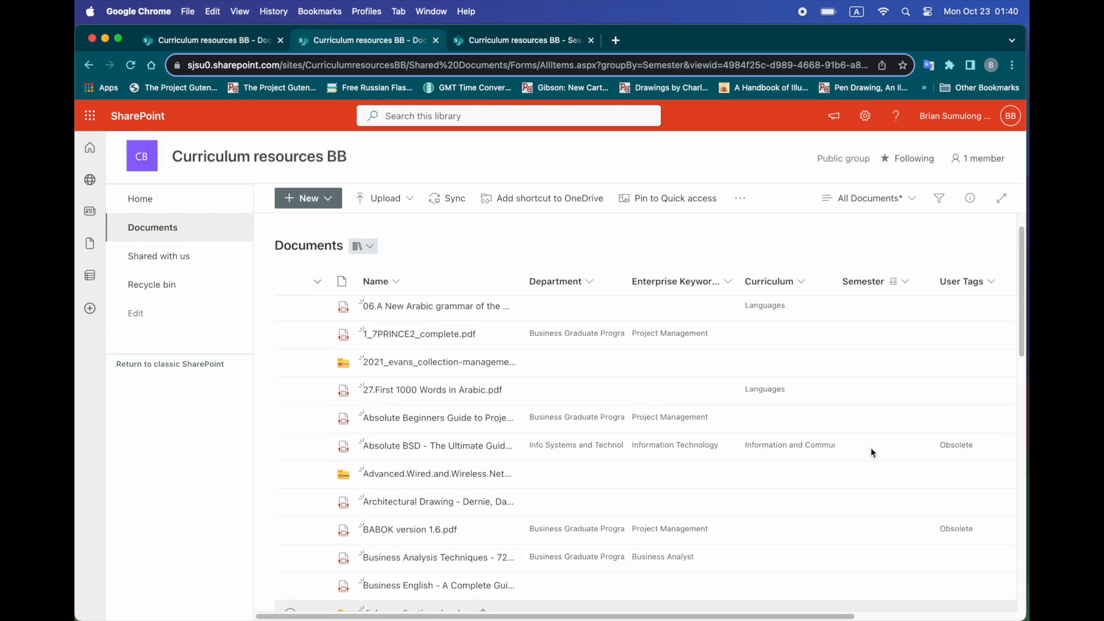
Sort the documents by Department from A to Z, group them by Department and look through the department groups.
click(585, 279)
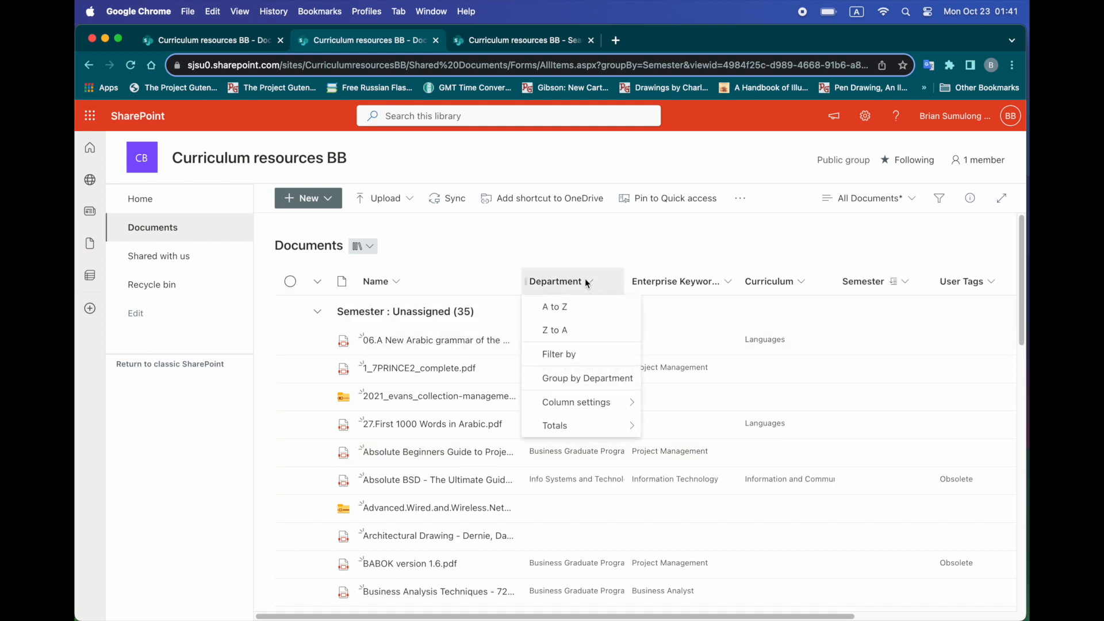
click(573, 304)
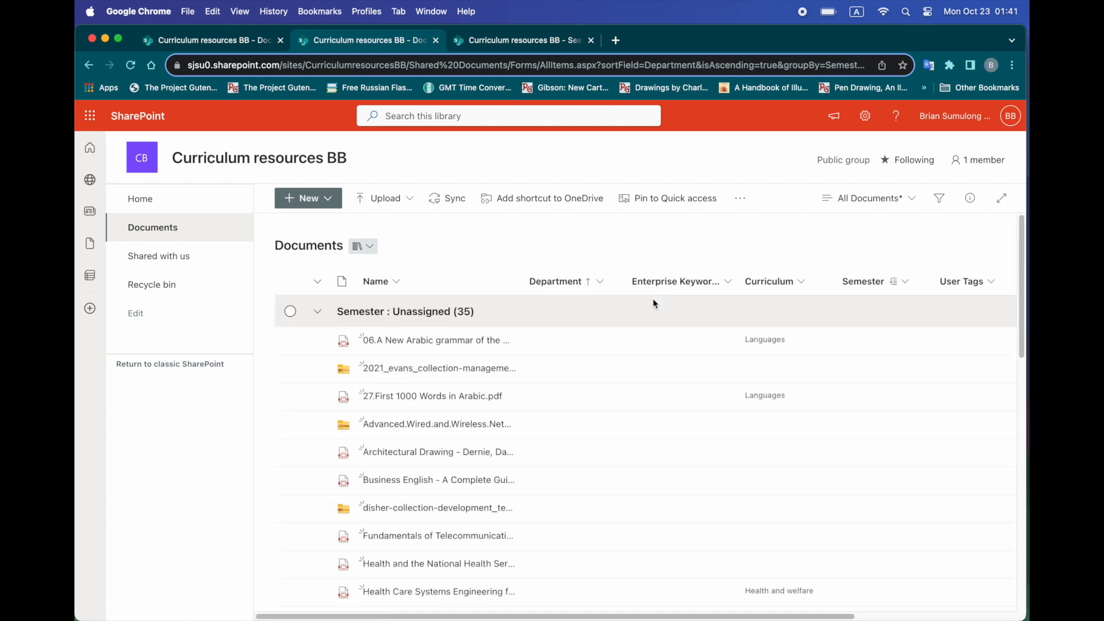
click(575, 281)
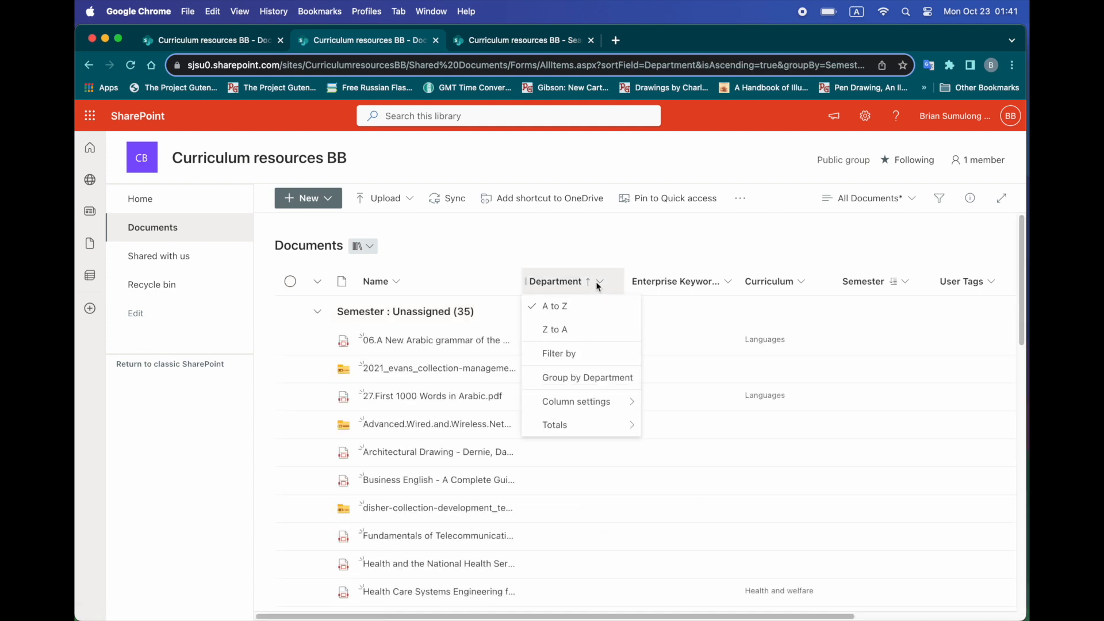
click(603, 378)
scroll(811, 426, down, 10)
scroll(811, 427, down, 5)
scroll(805, 429, up, 3)
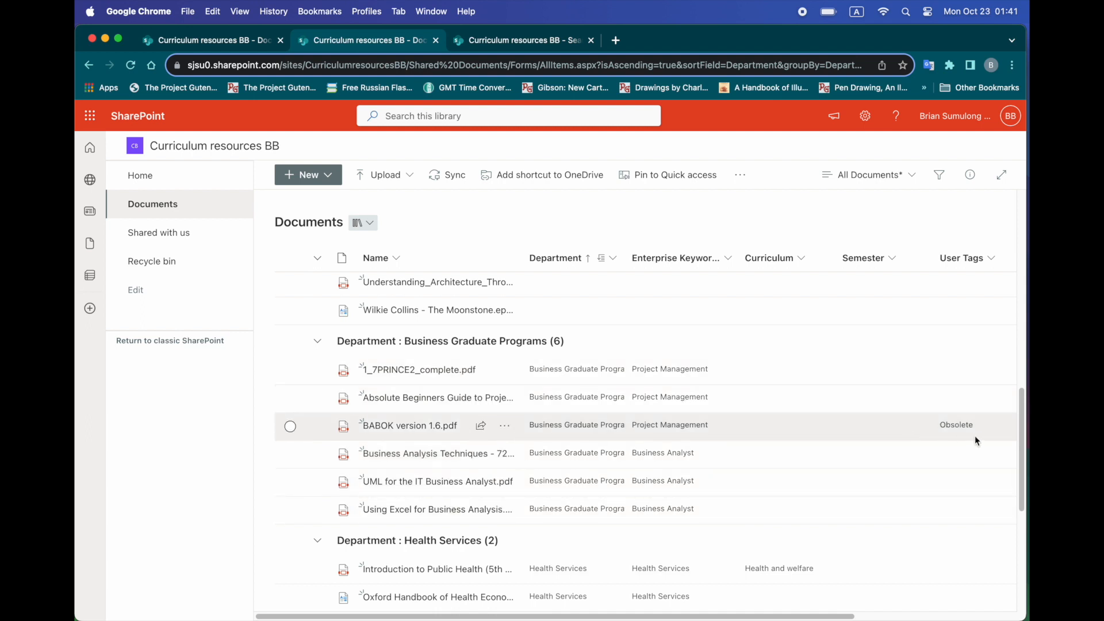
Examine the filter values for User Tags, including Japan, and close the filter without applying it.
click(986, 256)
click(983, 343)
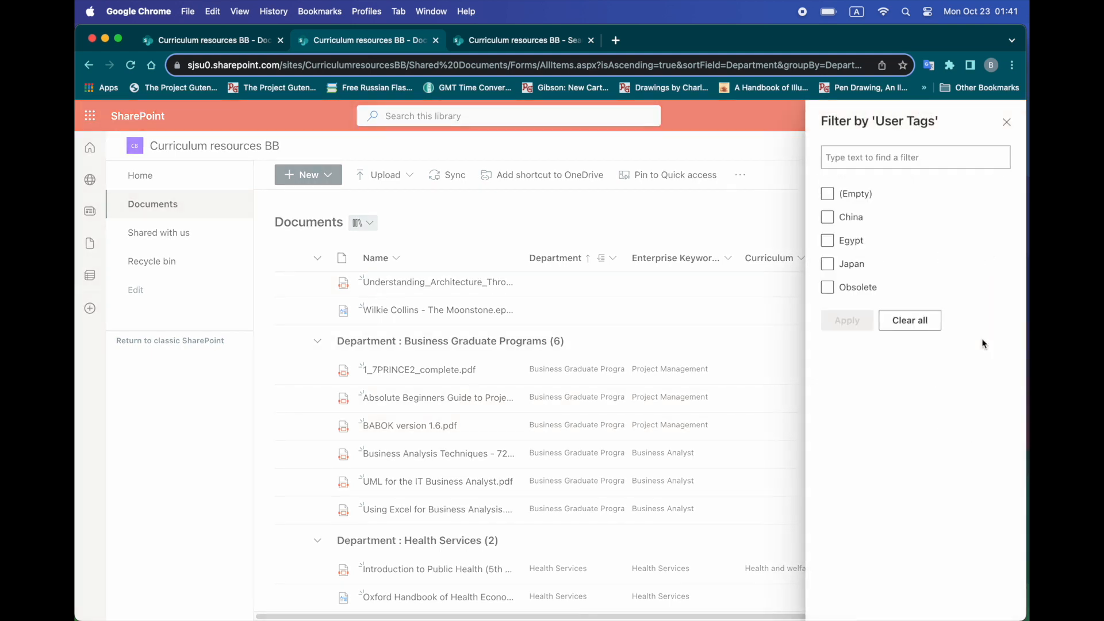
click(840, 265)
click(1007, 123)
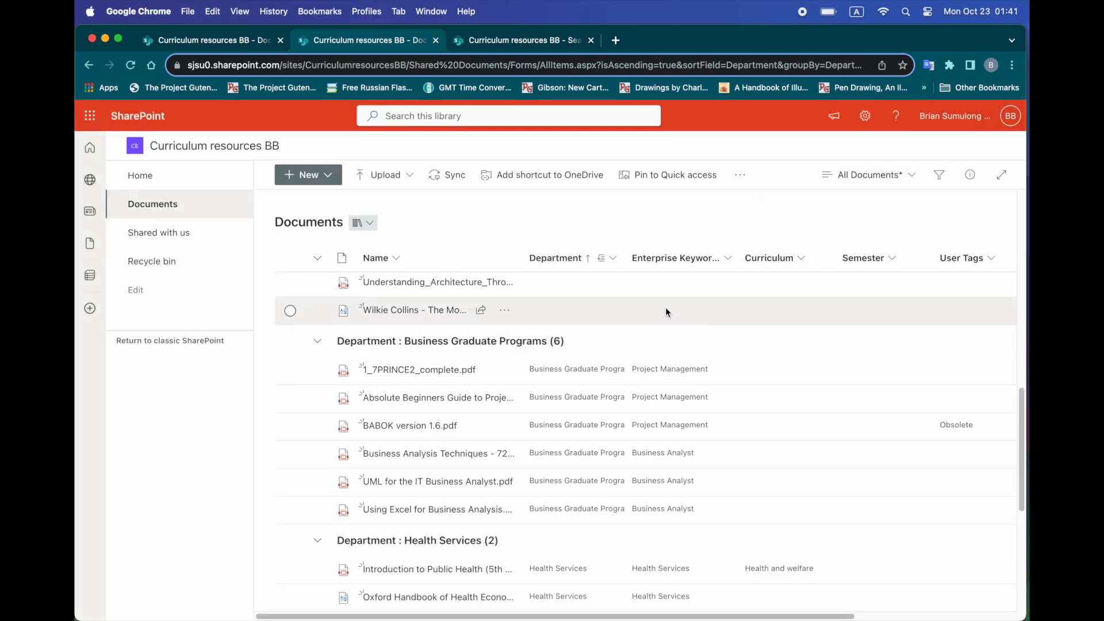
Search the Curriculum resources BB site files for "business project" and return to the document library grouped by Department.
click(525, 40)
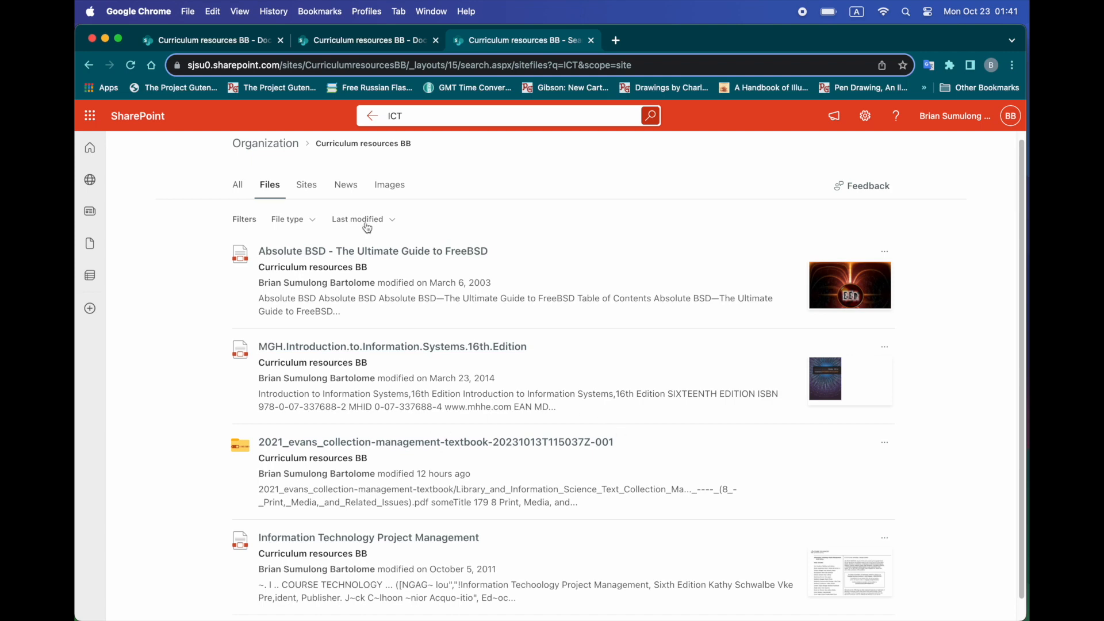
click(427, 122)
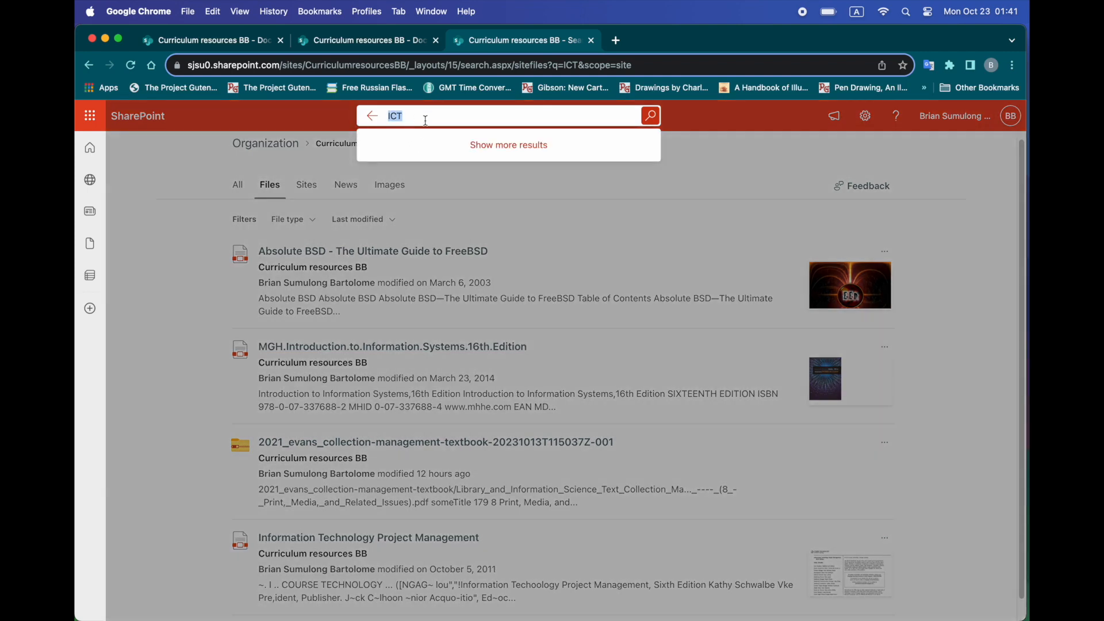
key(BackSpace)
text(busine)
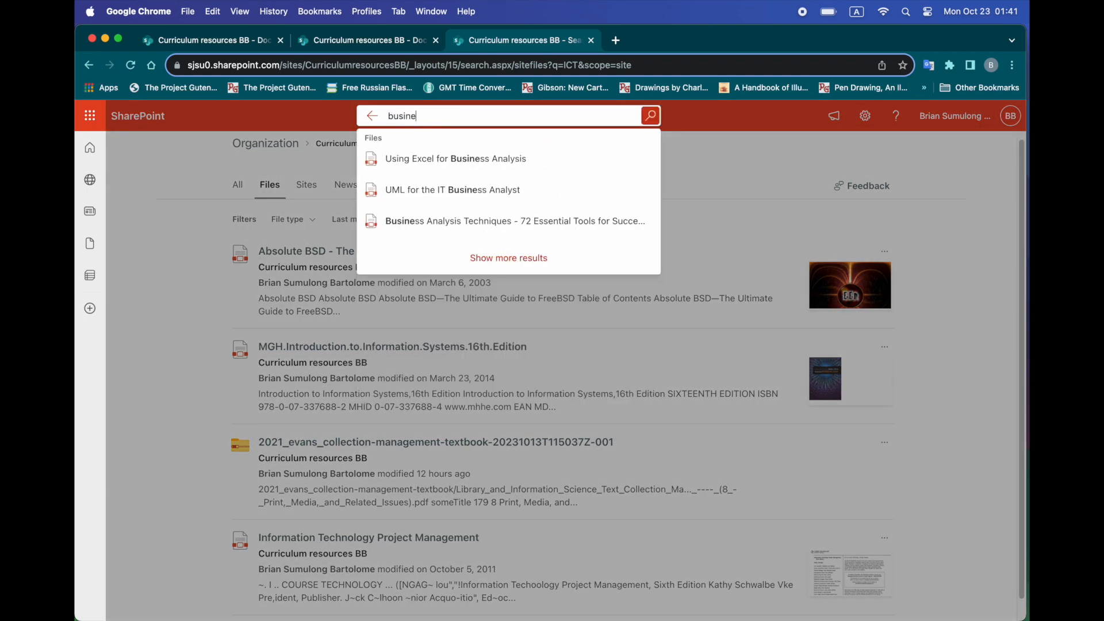
text(ss pro)
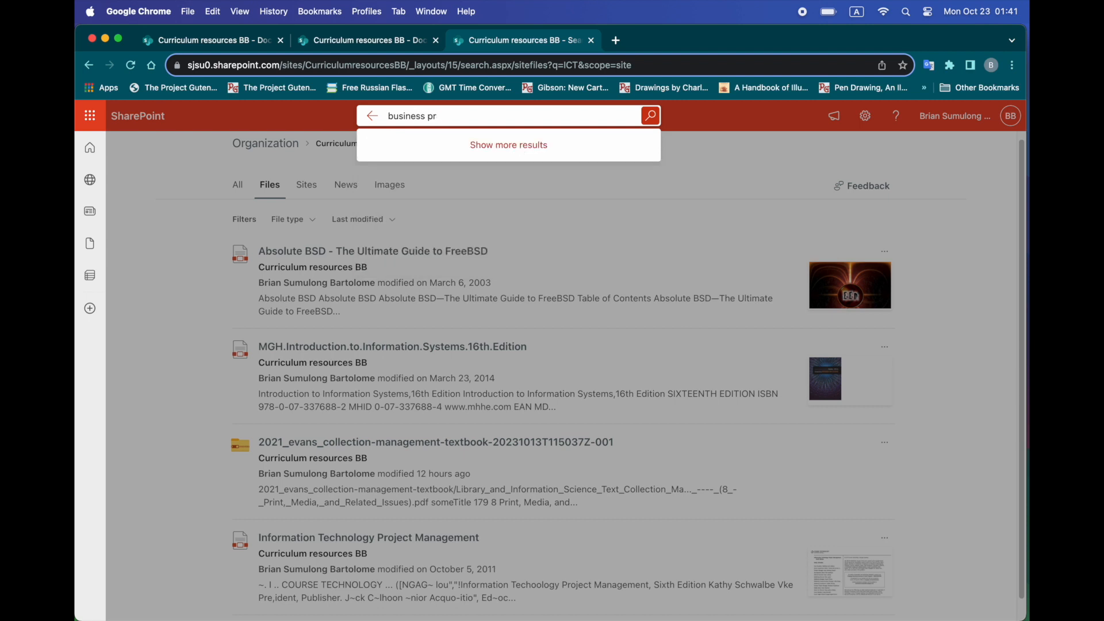
key(BackSpace)
key(BackSpace)
key(BackSpace)
text(a)
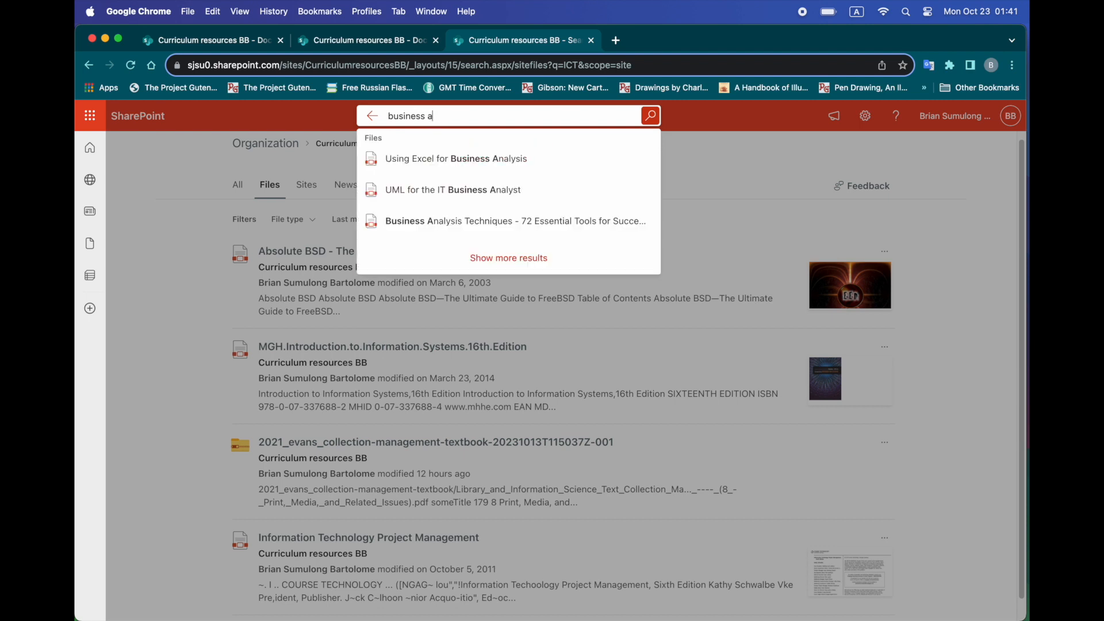
key(BackSpace)
text(a)
key(BackSpace)
text(project)
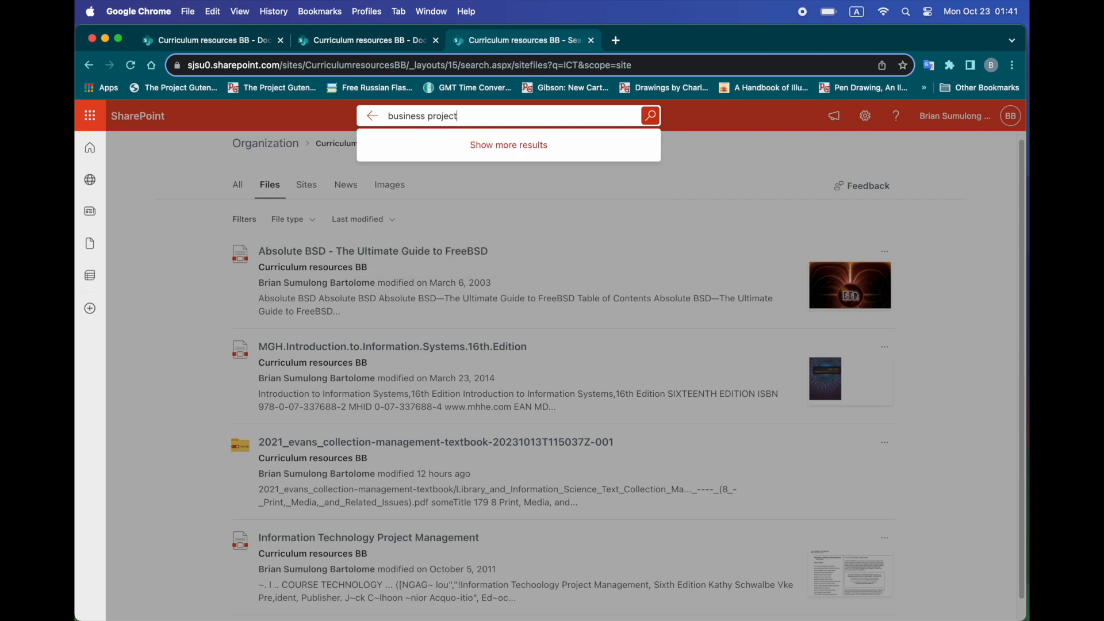
key(Return)
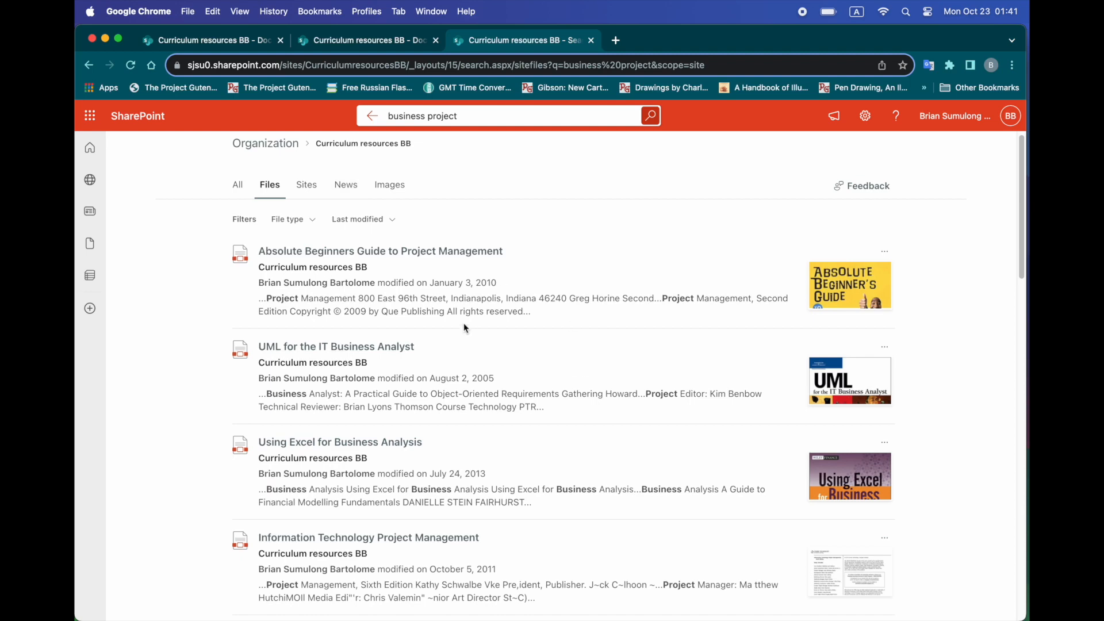
click(363, 41)
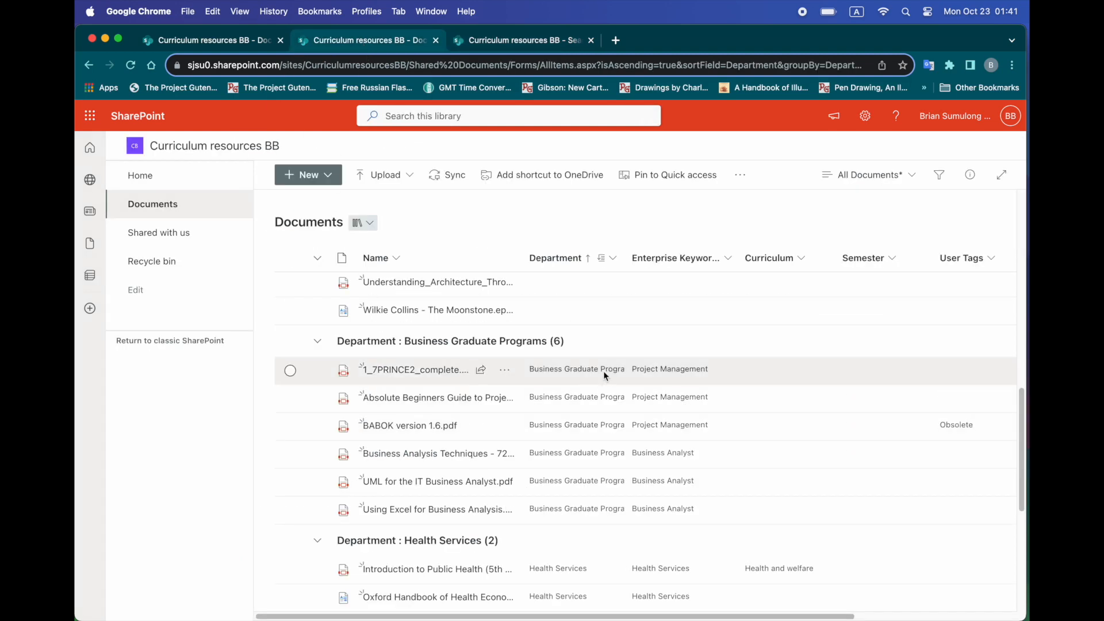